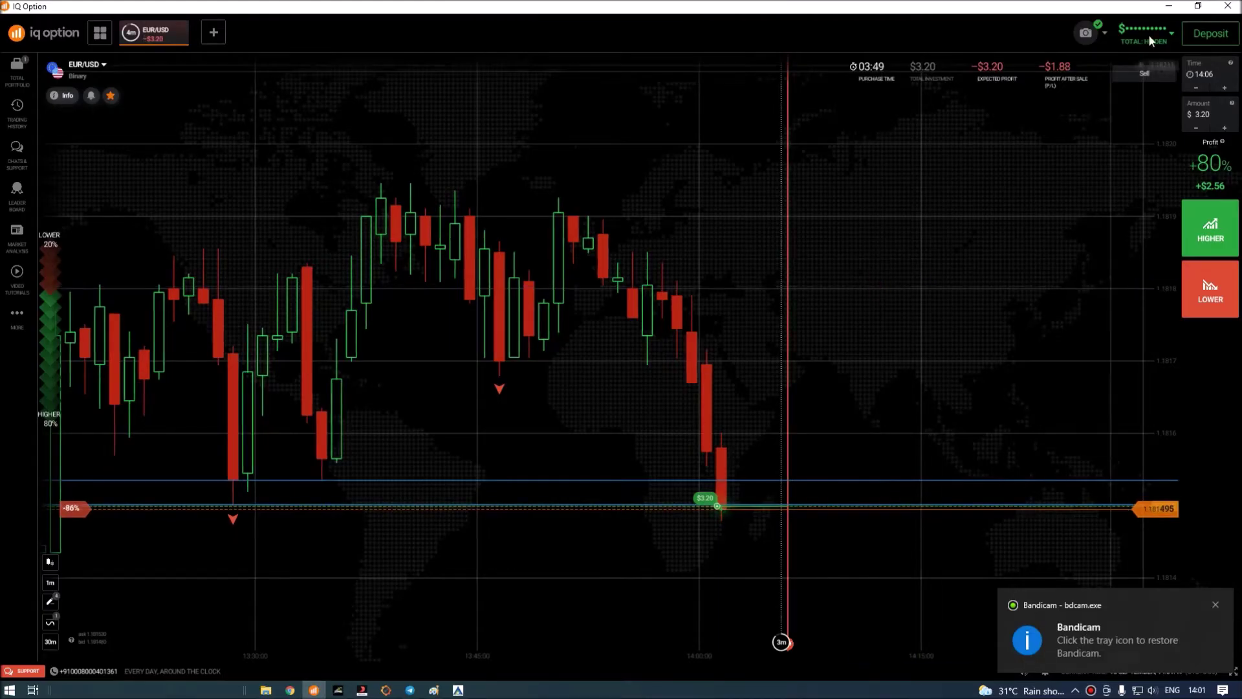
Restore down IQ Option beside the MT4 chart and zoom out its EUR/USD chart for more candles.
left_click(1198, 6)
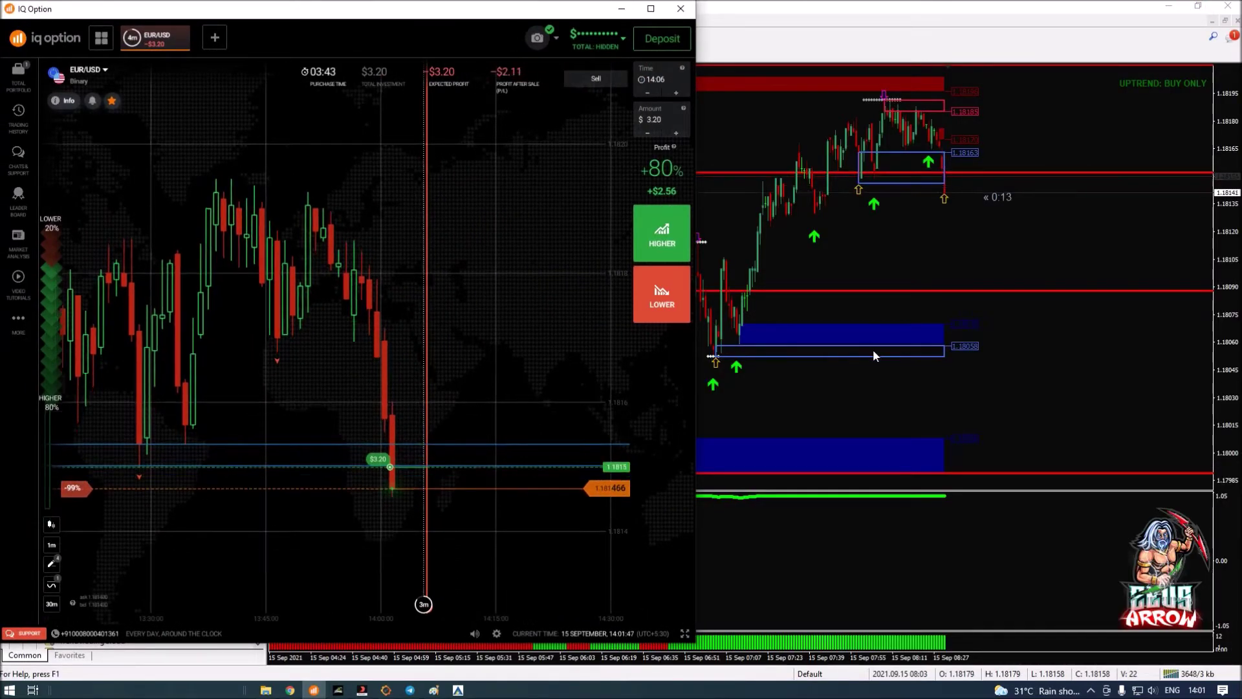
scroll(513, 325, "down", 2)
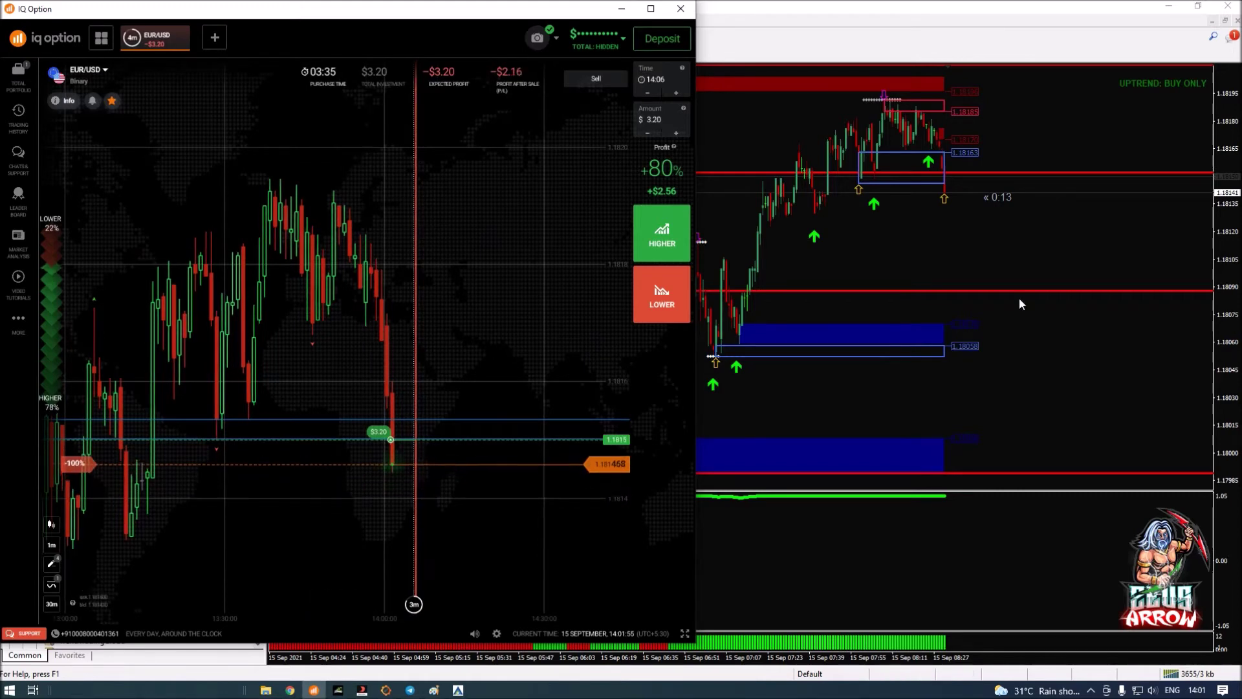
In MetaTrader 4, close the Navigator and dismiss the Prepare BUY alert.
left_click(1017, 241)
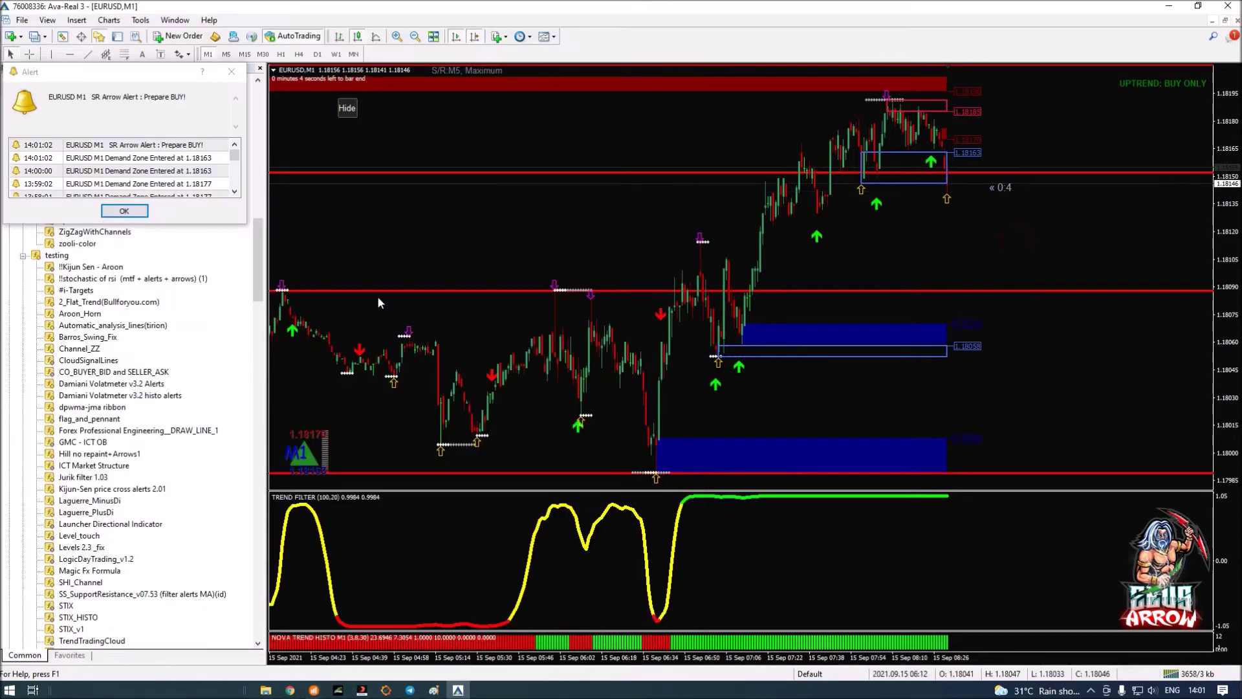
left_click(260, 68)
left_click(231, 72)
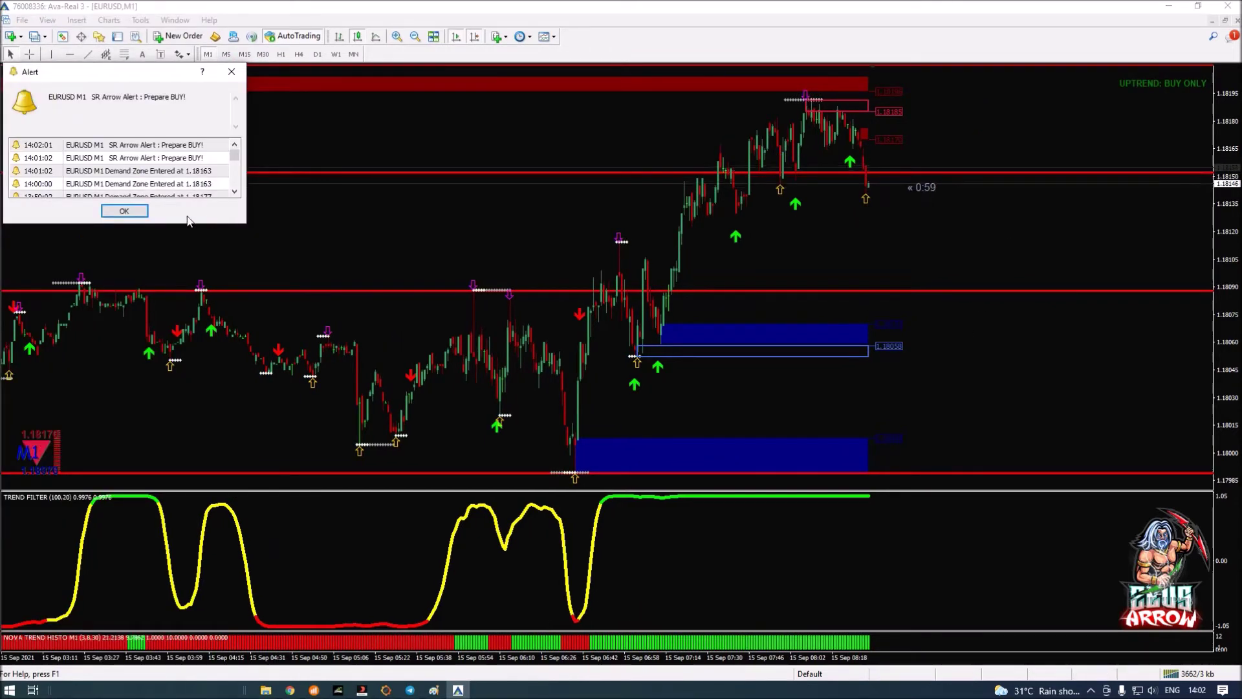
left_click(124, 211)
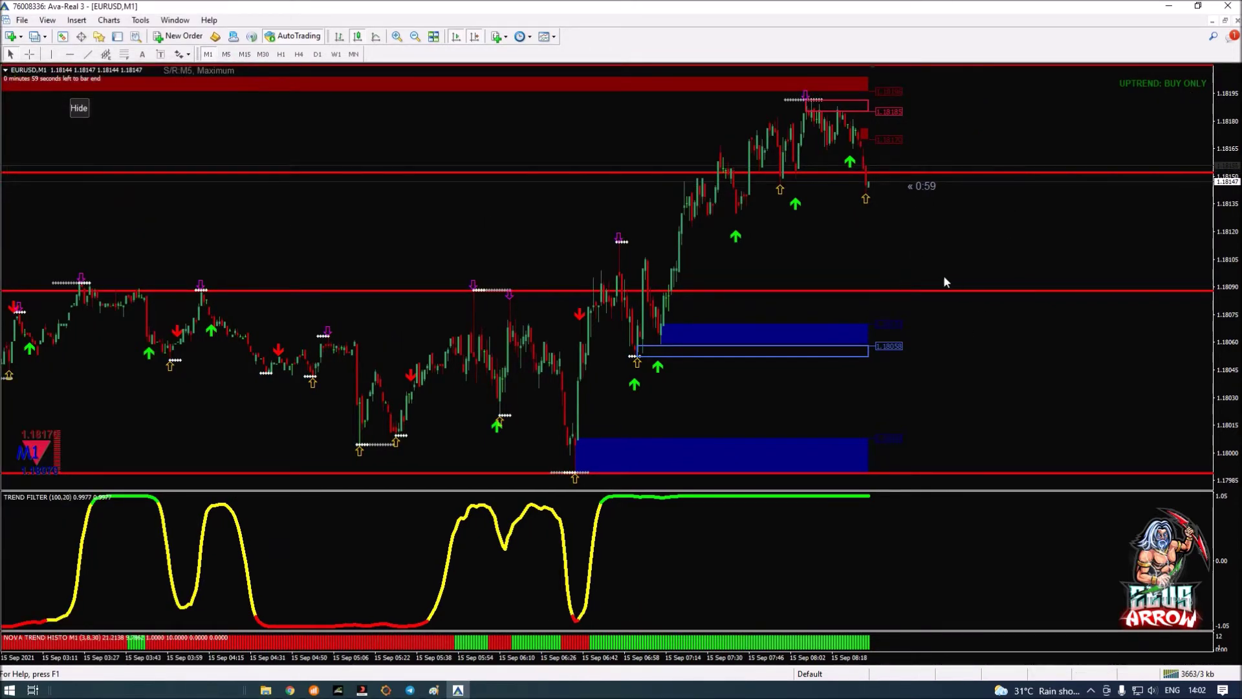
Zoom in on the MT4 EUR/USD chart and bring IQ Option back in front.
left_click(396, 37)
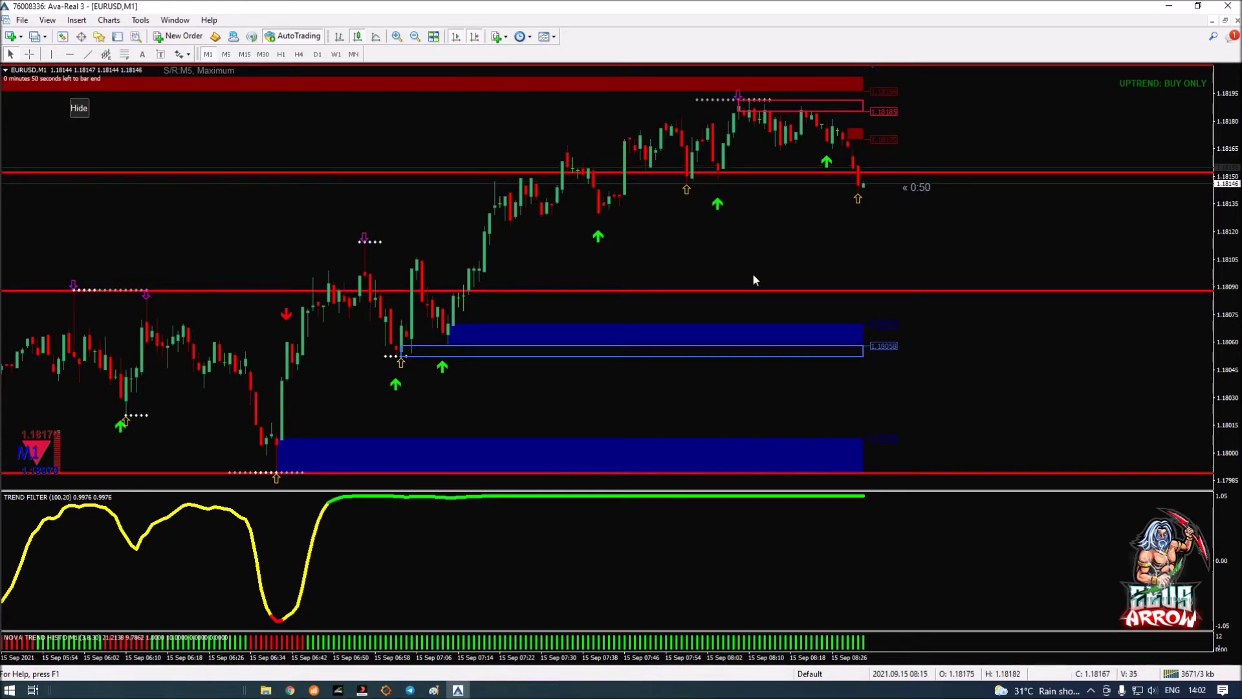
mouse_move(363, 244)
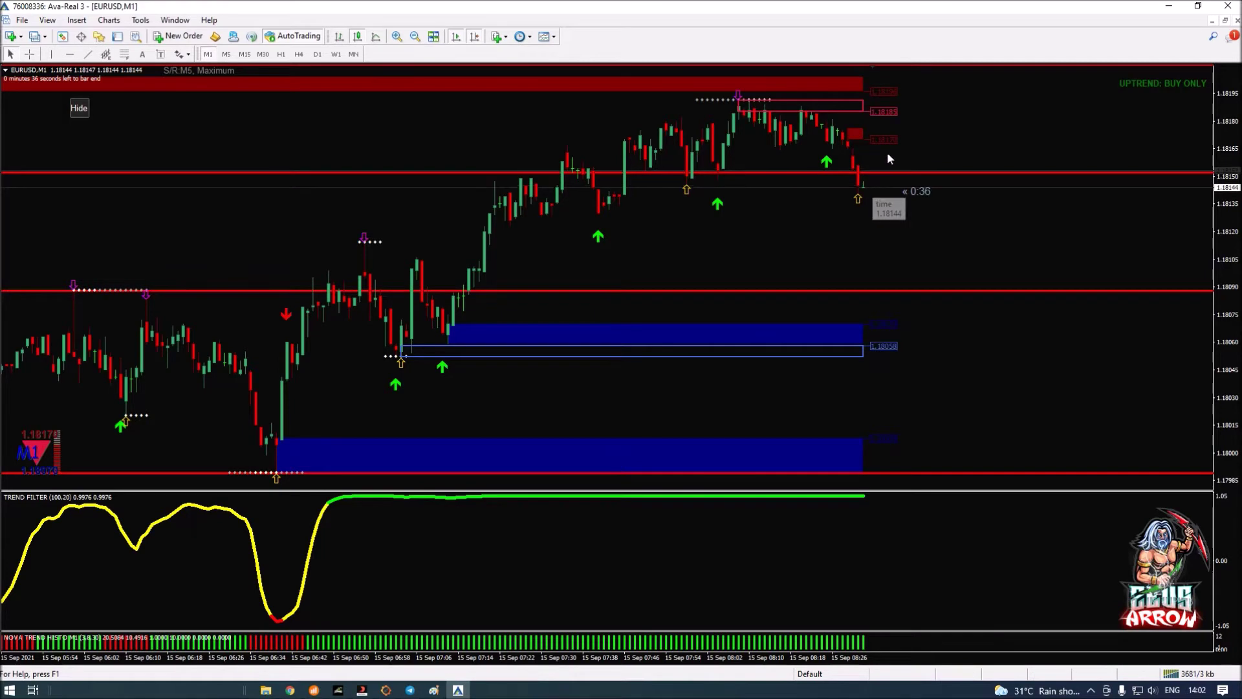
left_click(314, 690)
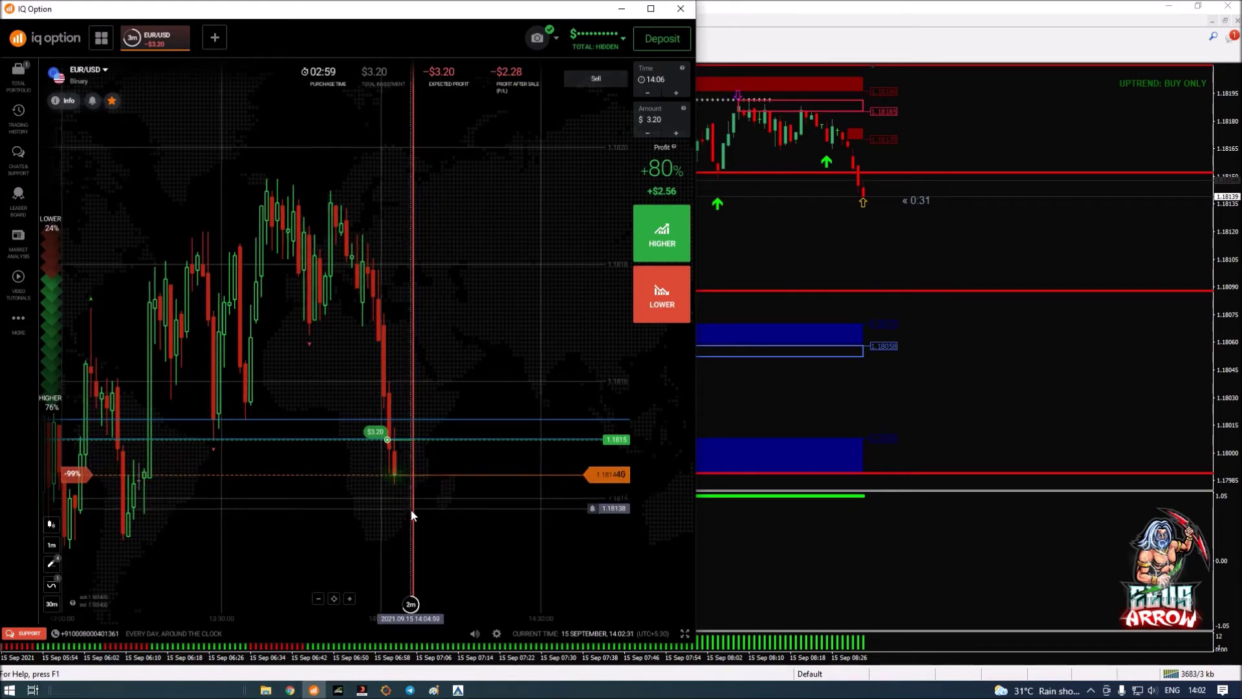
Switch back and forth between the MT4 chart and IQ Option to compare them.
scroll(411, 510, "down", 3)
left_click(903, 287)
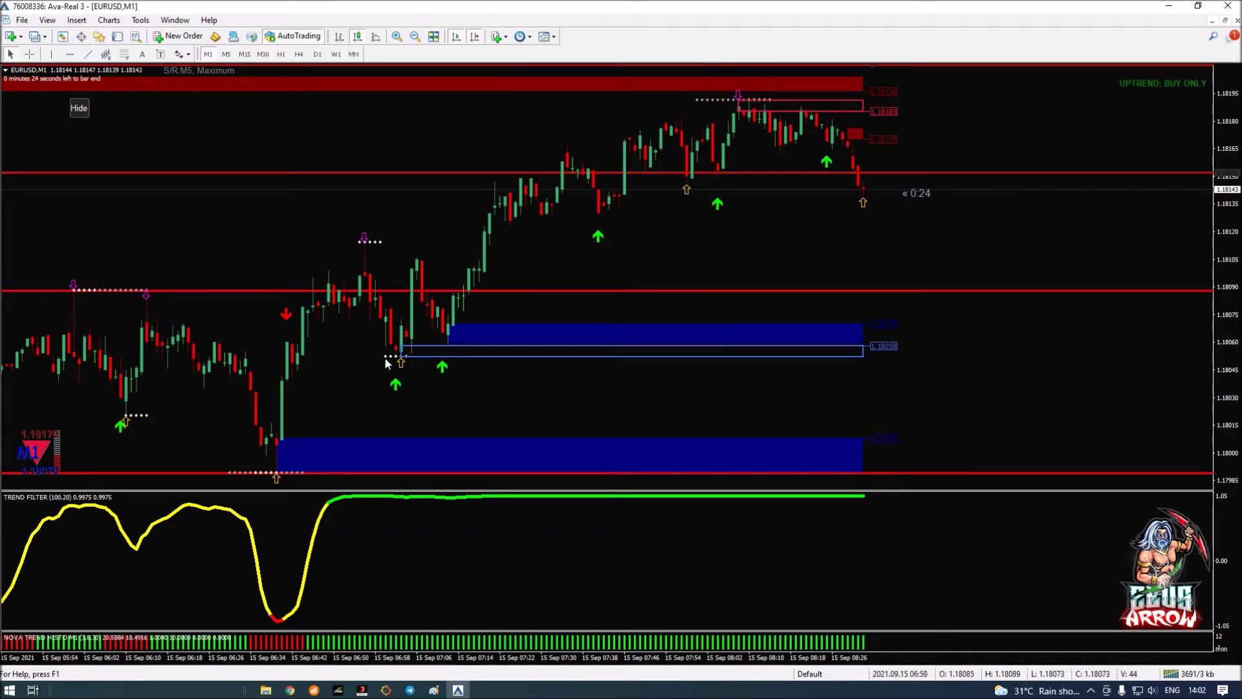
left_click(314, 690)
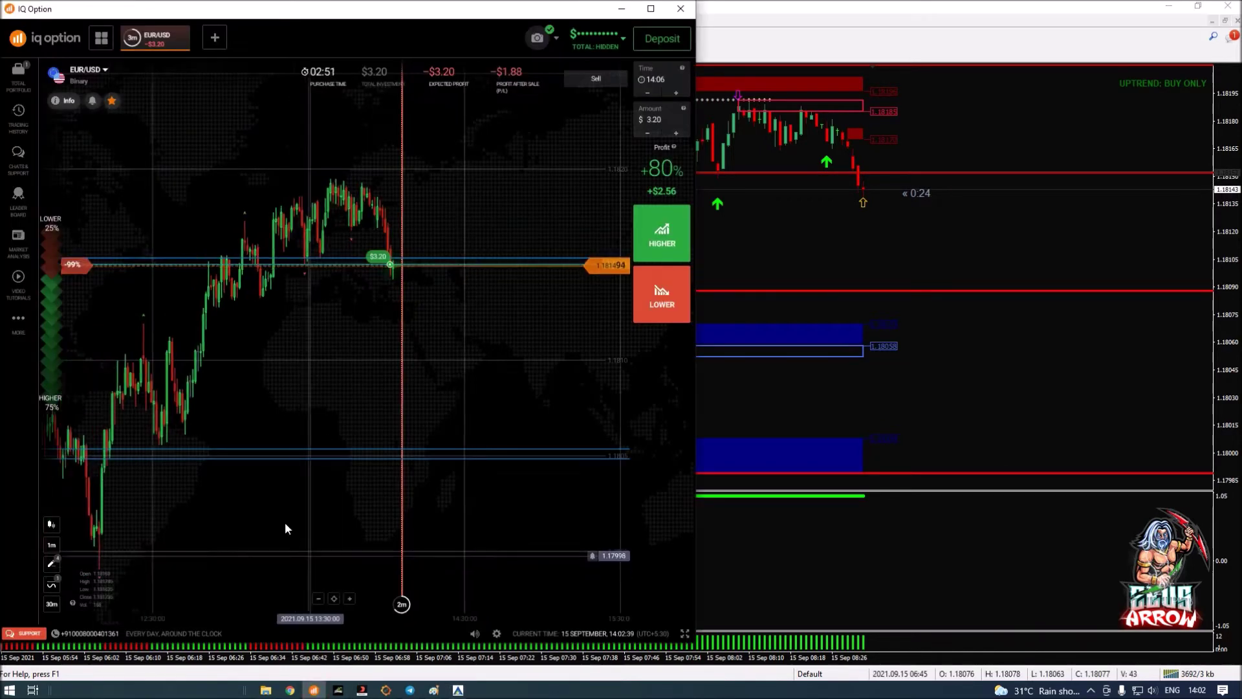
left_click(763, 255)
left_click(314, 690)
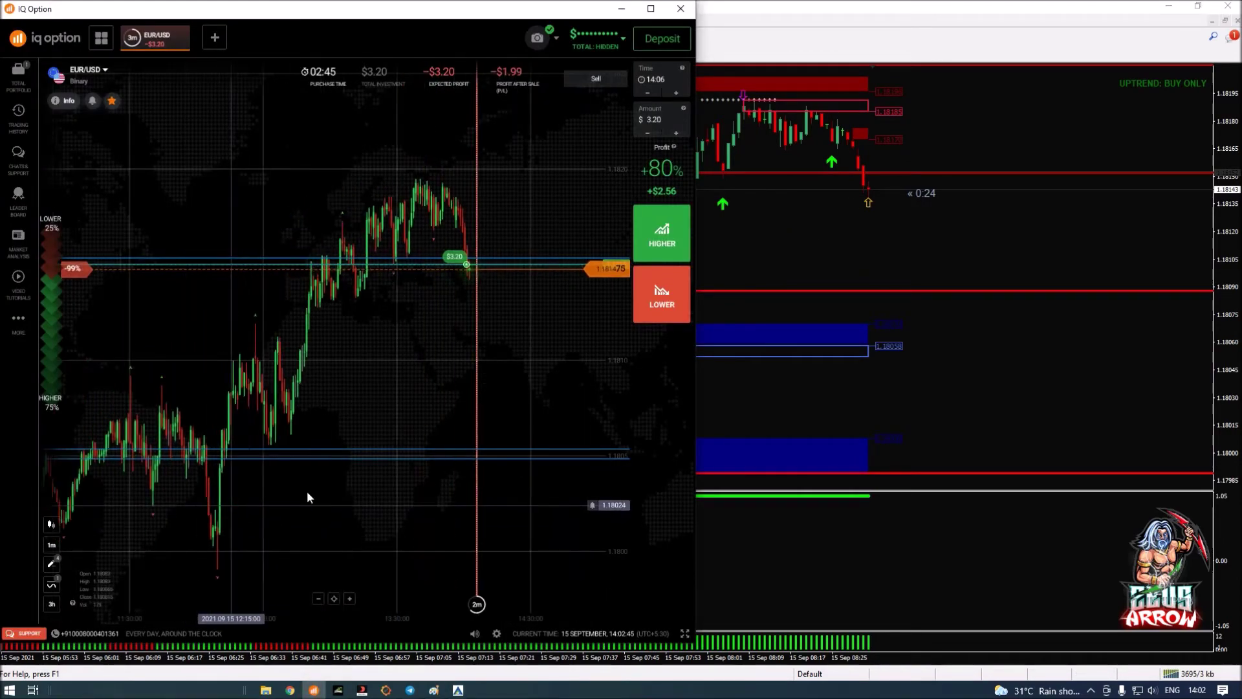
Zoom and pan the IQ Option EUR/USD chart to show the latest prices.
scroll(302, 482, "up", 5)
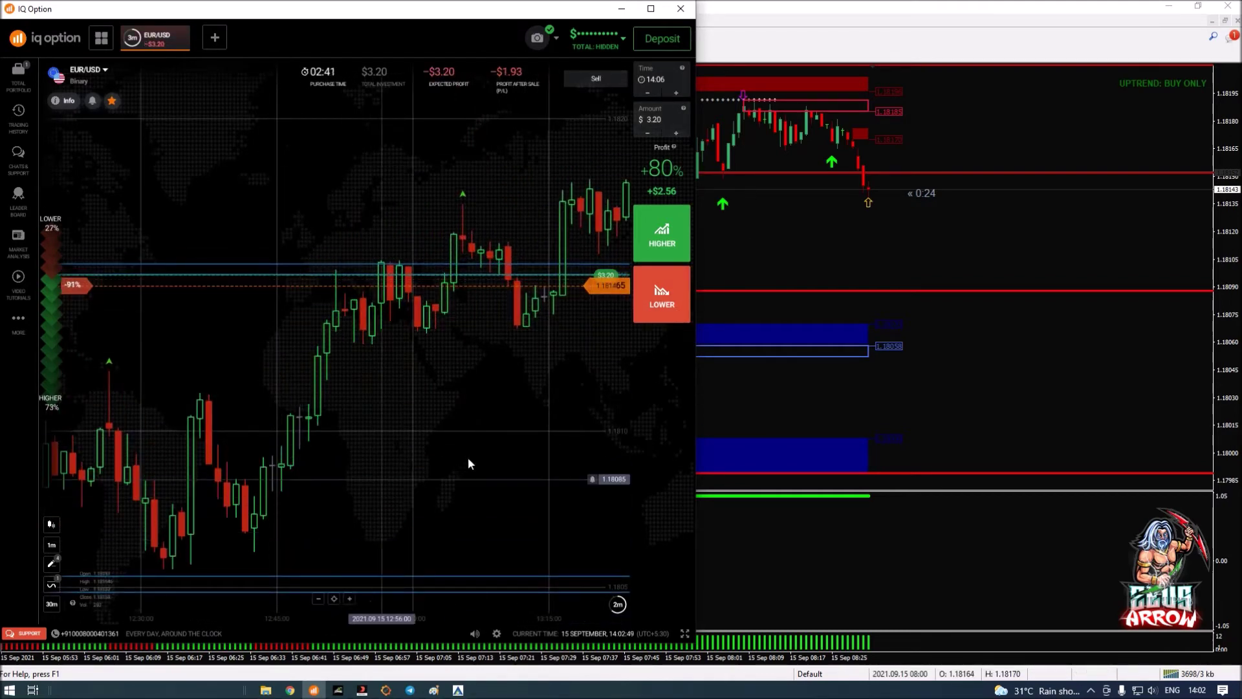
left_click_drag(468, 457, 270, 452)
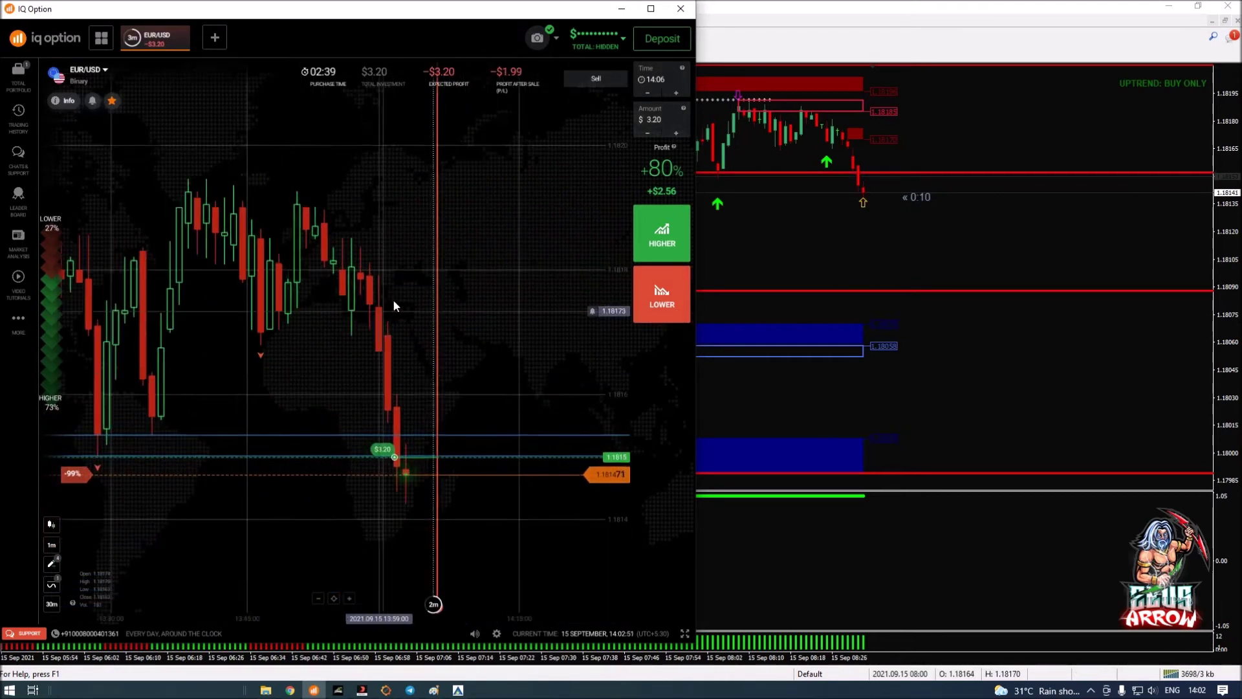
scroll(467, 469, "down", 3)
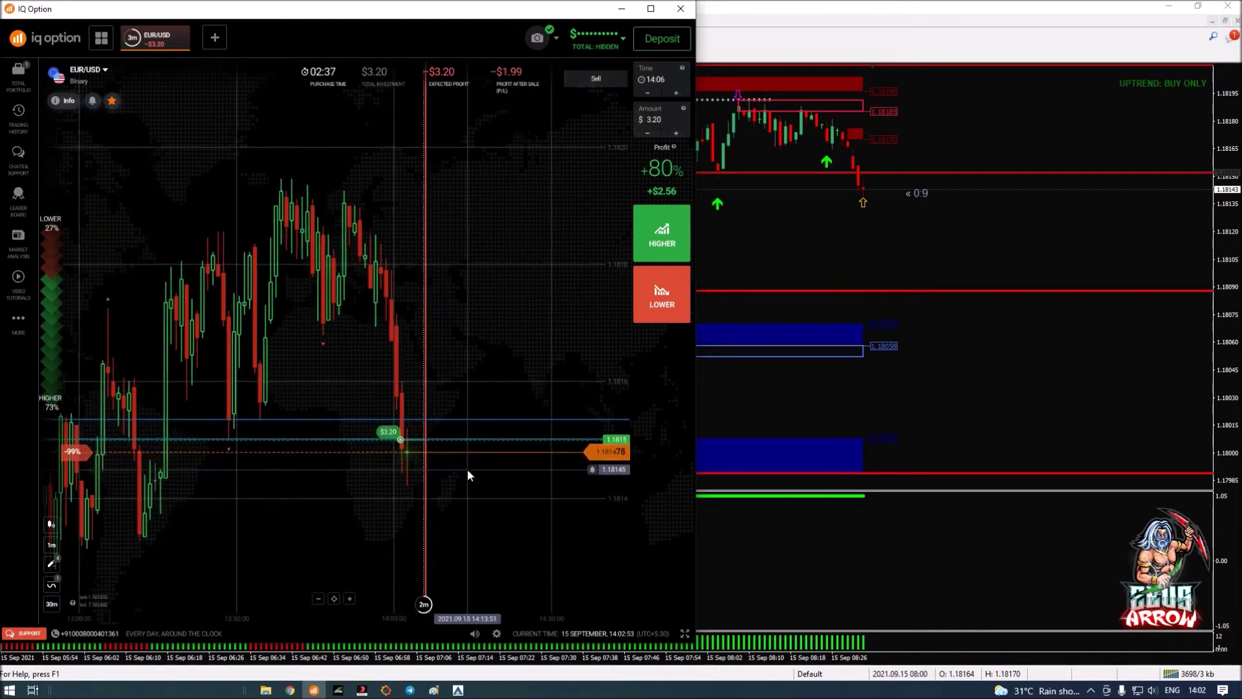
scroll(488, 485, "up", 3)
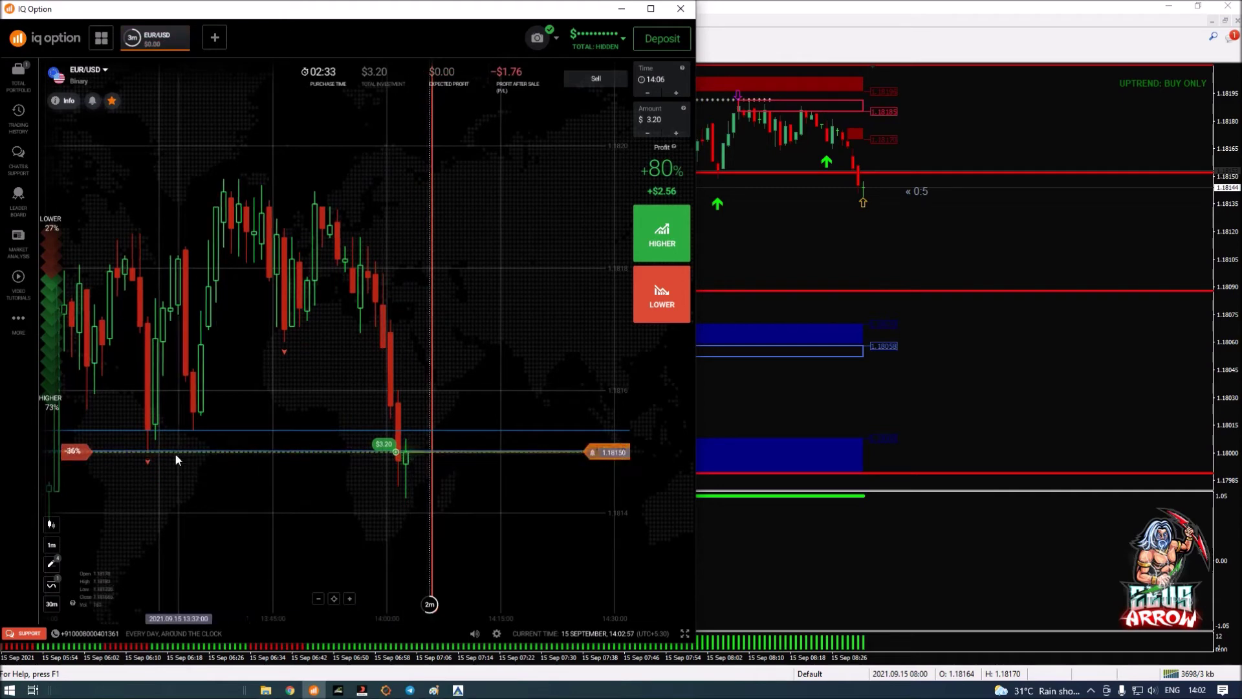
Draw a horizontal level line at 1.18163 on the recent highs, then bring MT4 forward.
left_click(336, 428)
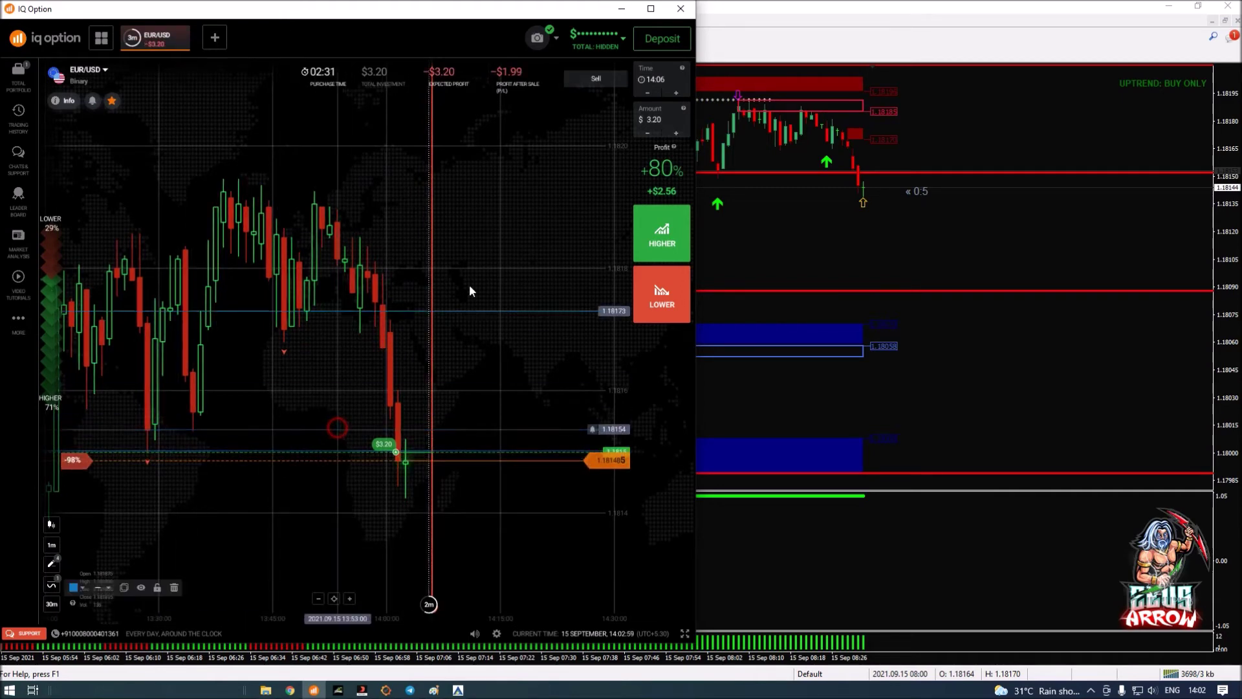
left_click(423, 193)
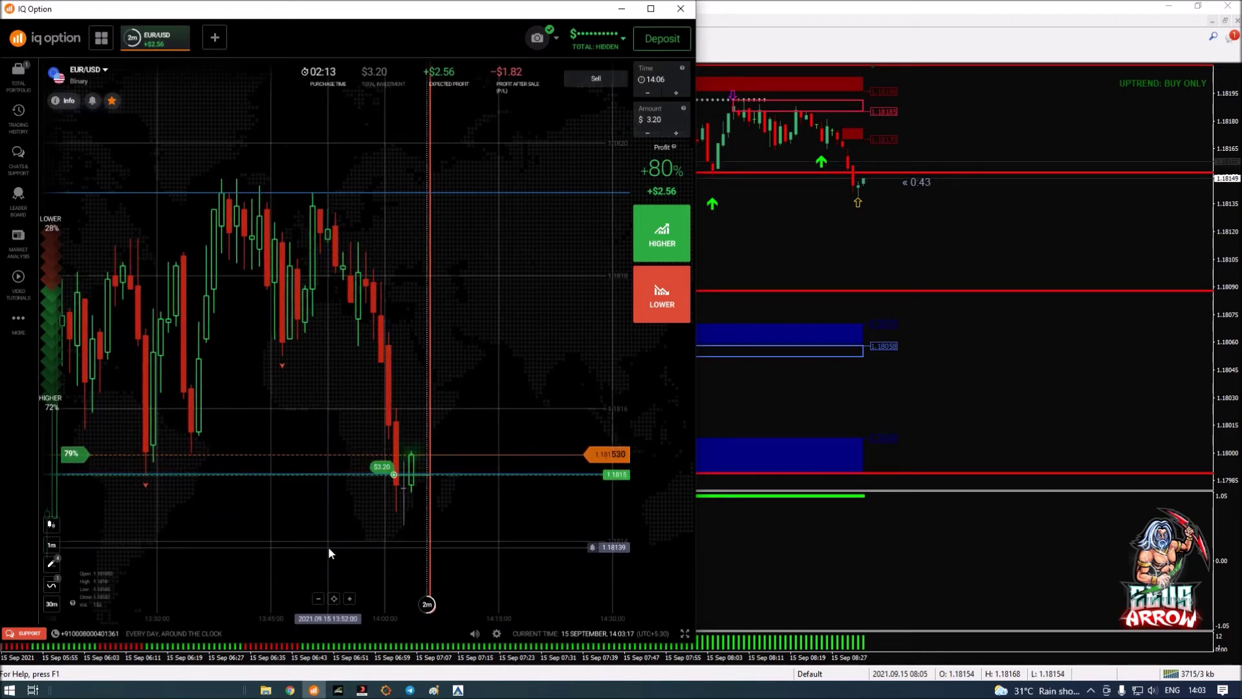
scroll(328, 547, "down", 1)
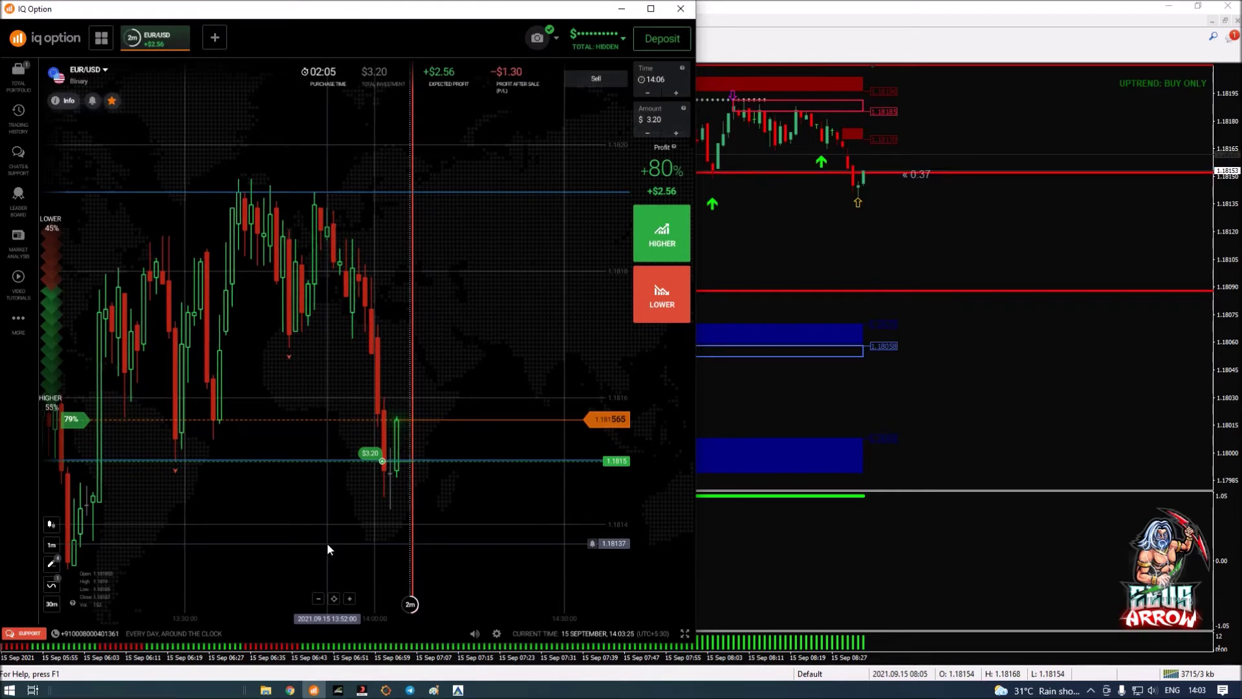
left_click(834, 247)
Dismiss the MT4 alert box.
left_click(142, 209)
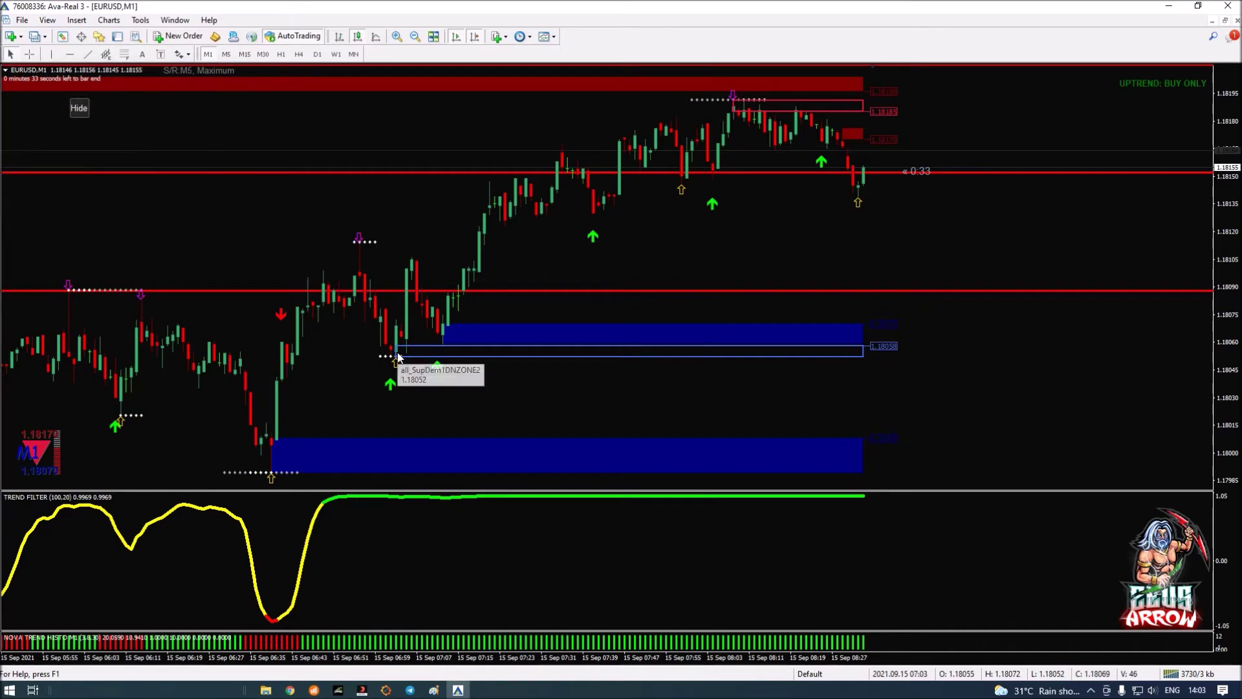
key("super")
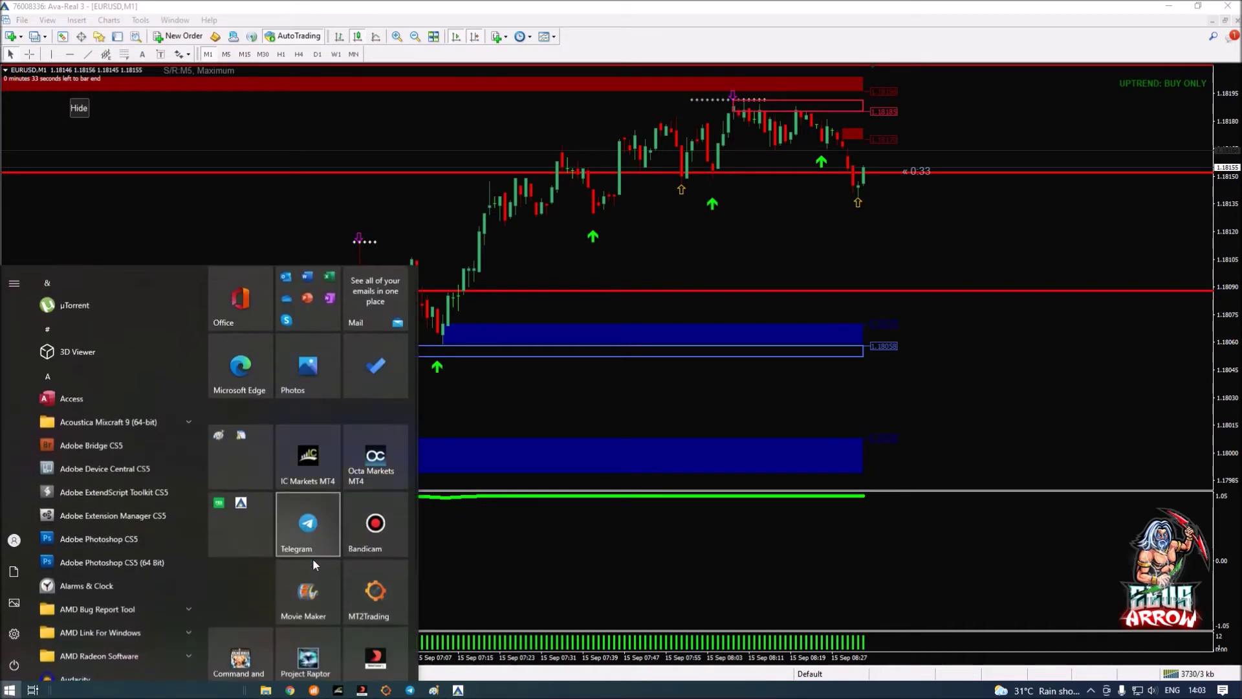
scroll(324, 570, "down", 1)
key("super")
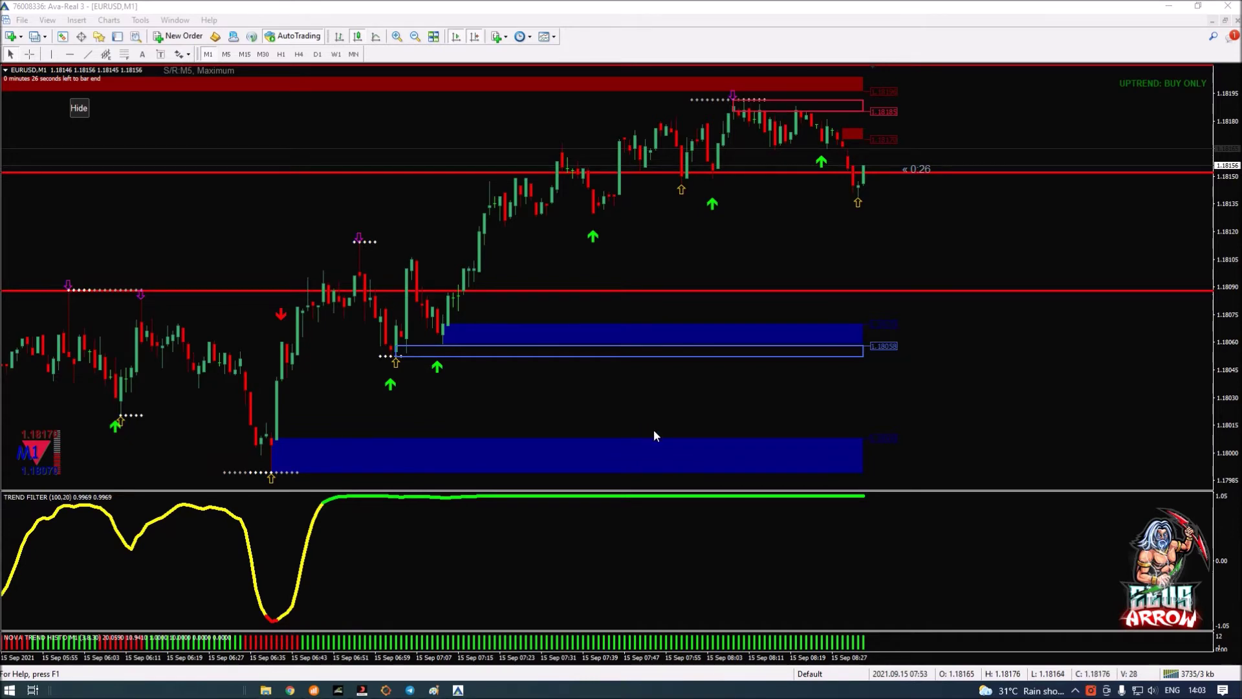
Open TinyTake from the system tray and show its capture options.
left_click(1090, 691)
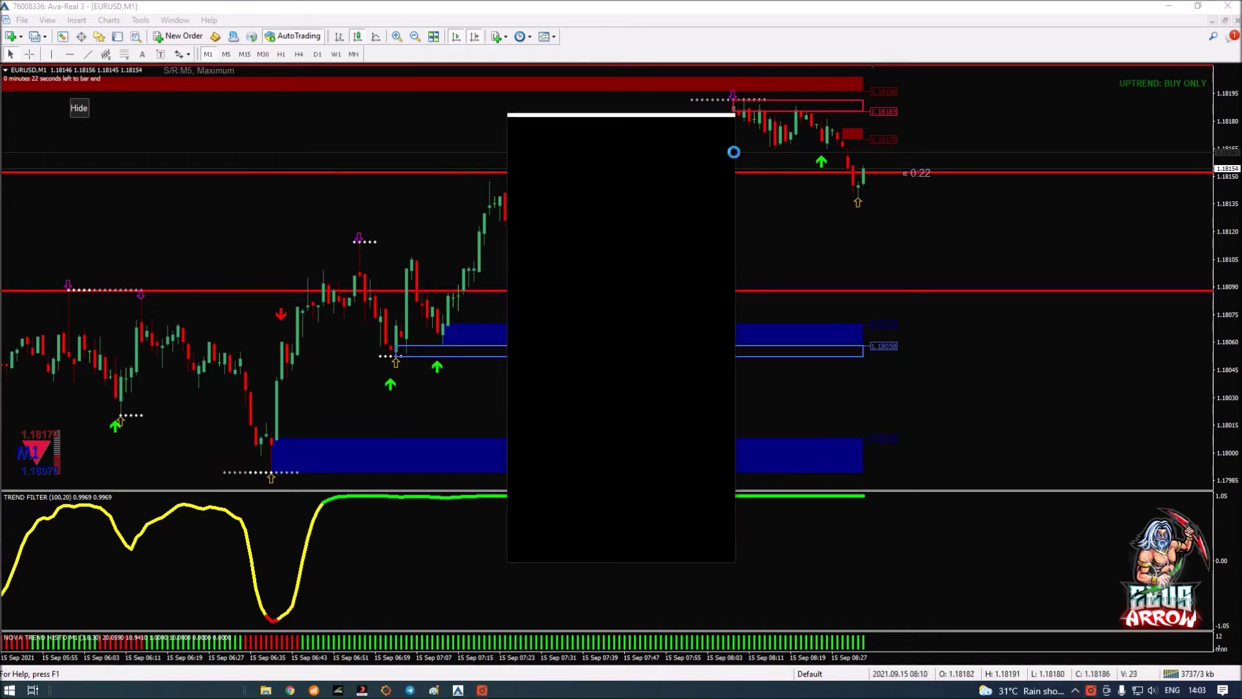
left_click(722, 156)
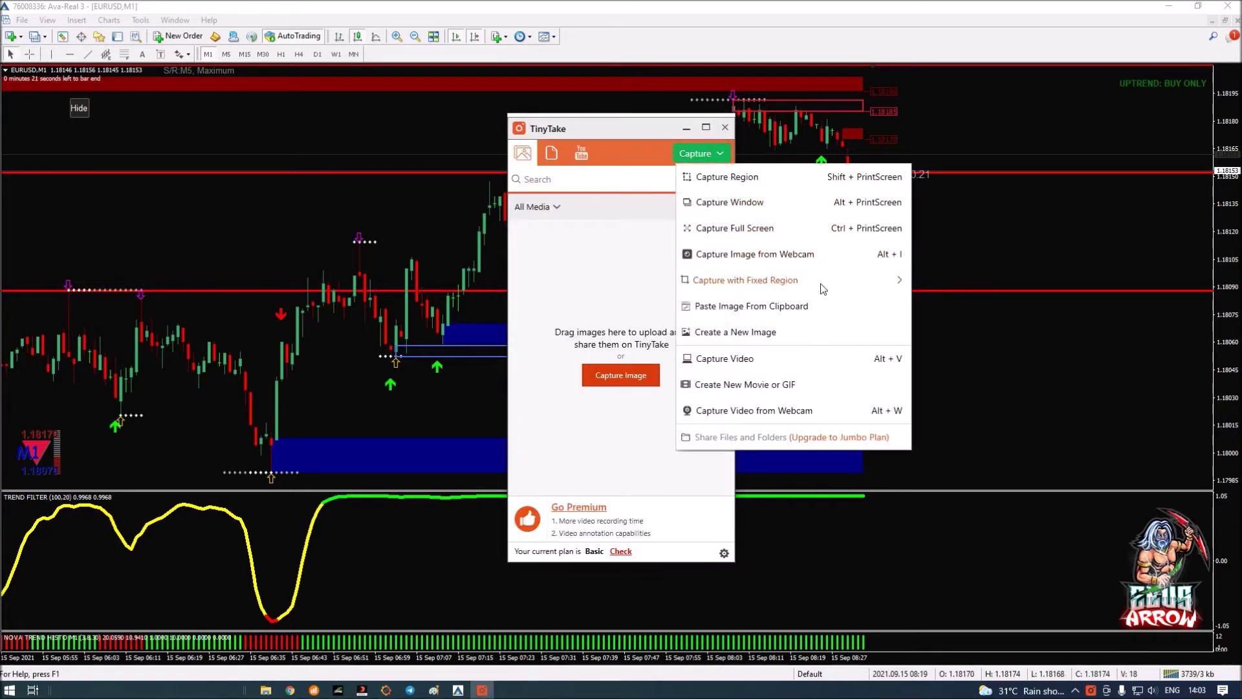
left_click(818, 302)
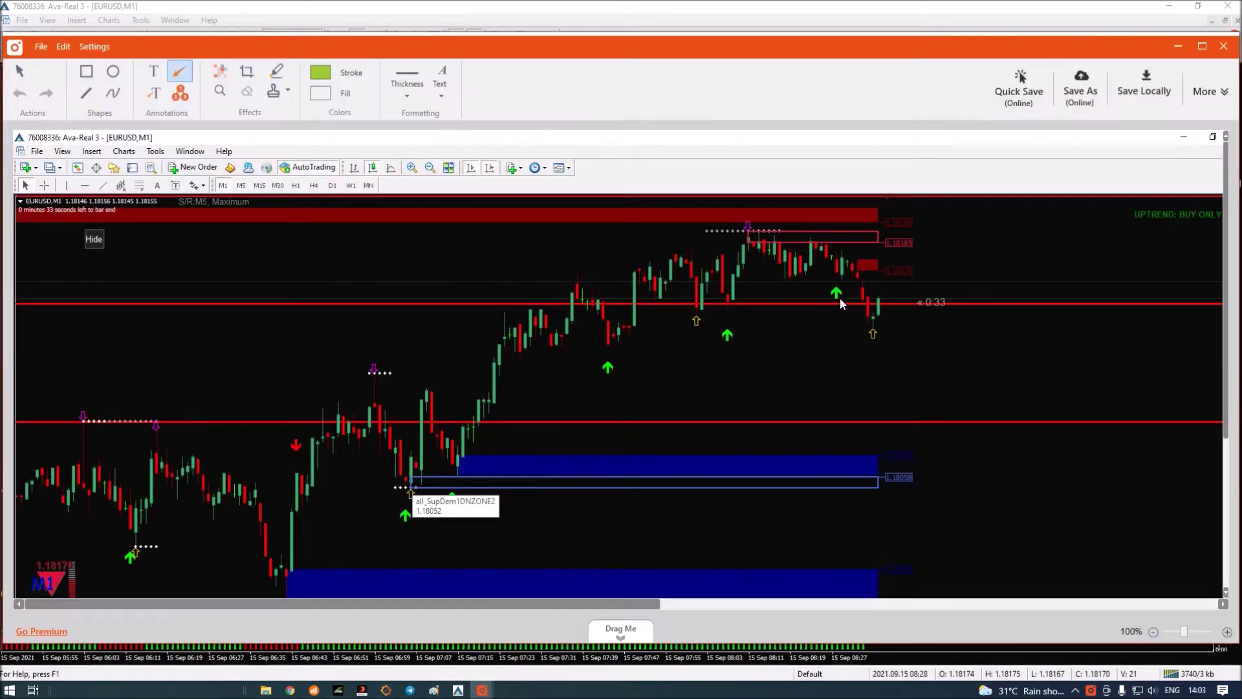
Draw a long green arrow across the chart toward the support area and nudge it into place.
scroll(654, 308, "up", 2)
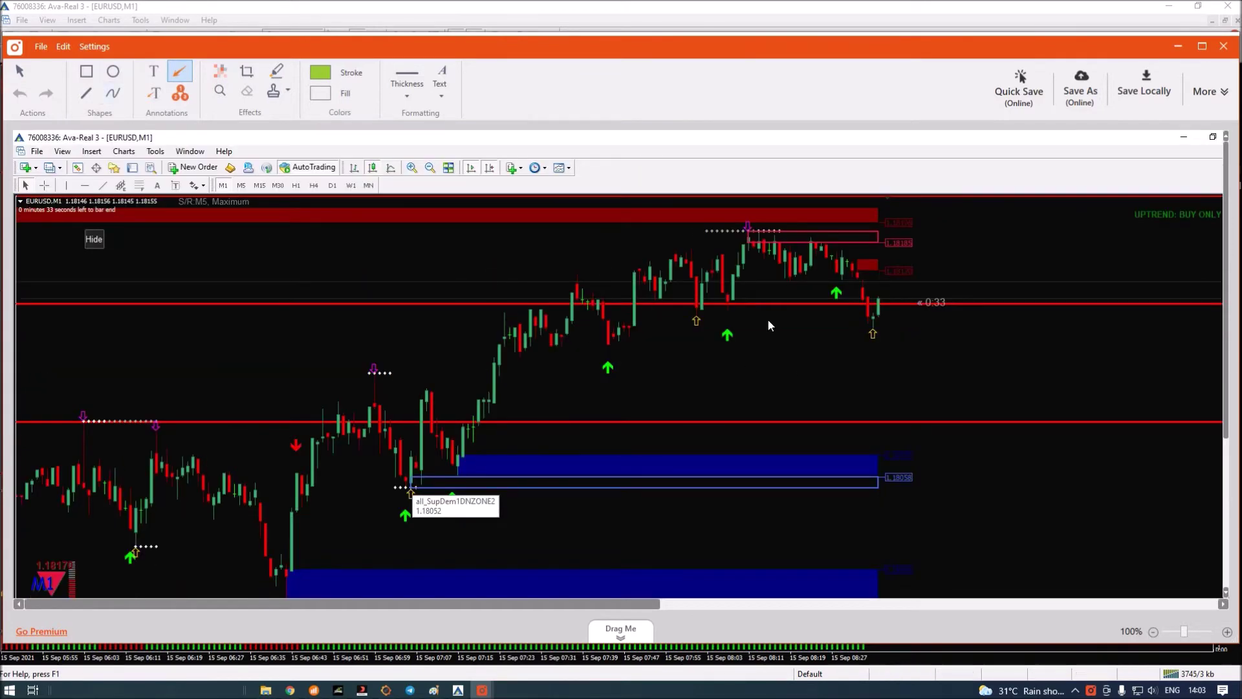
scroll(789, 330, "down", 3)
left_click_drag(440, 502, 969, 251)
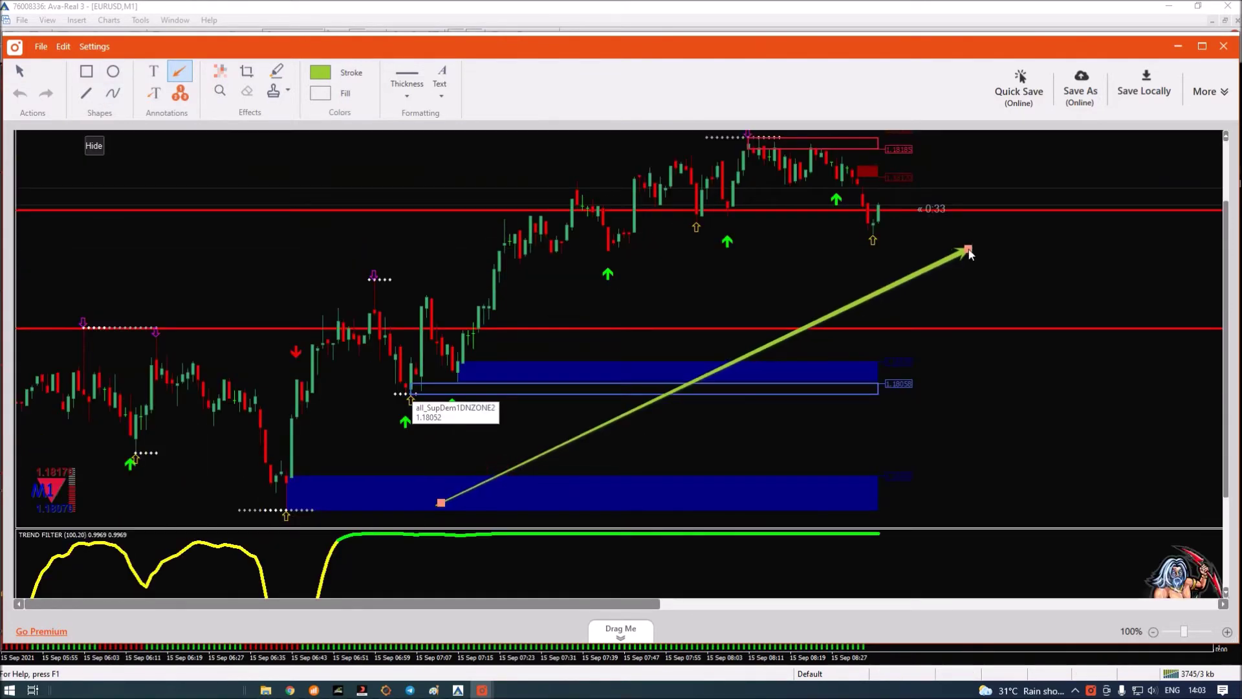
scroll(657, 174, "up", 3)
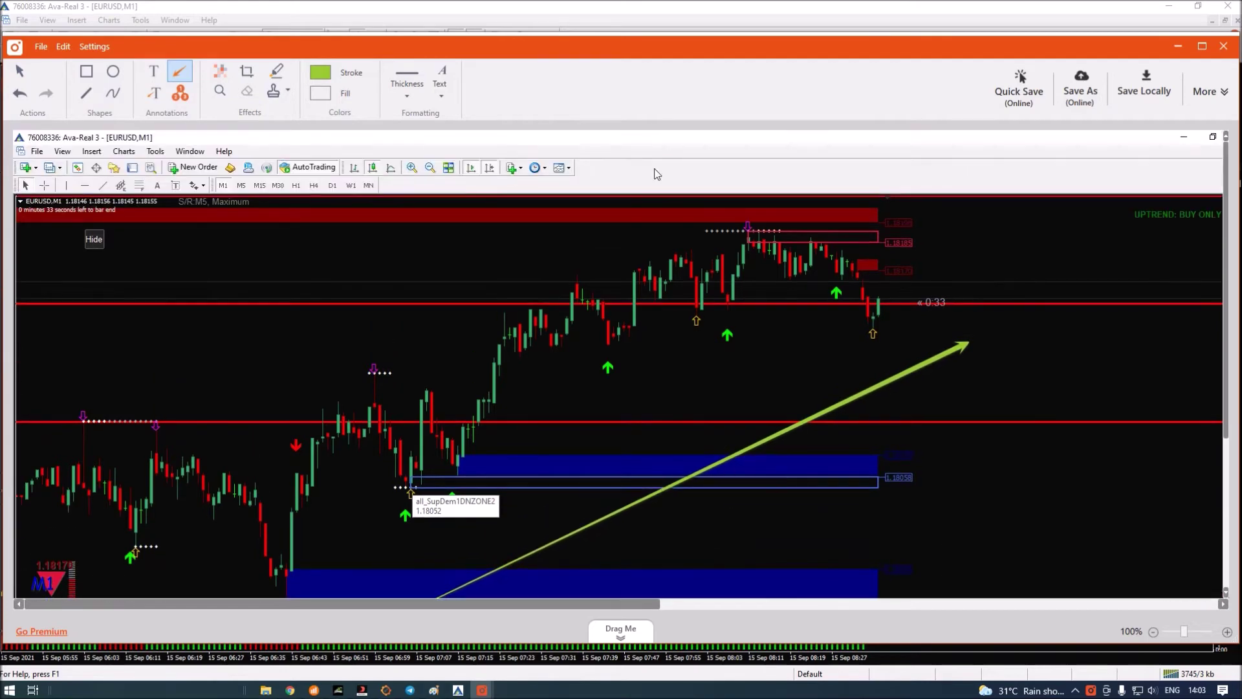
mouse_move(776, 432)
left_mouse_down()
mouse_move(751, 386)
mouse_move(781, 435)
mouse_move(770, 420)
left_mouse_up()
left_click(621, 414)
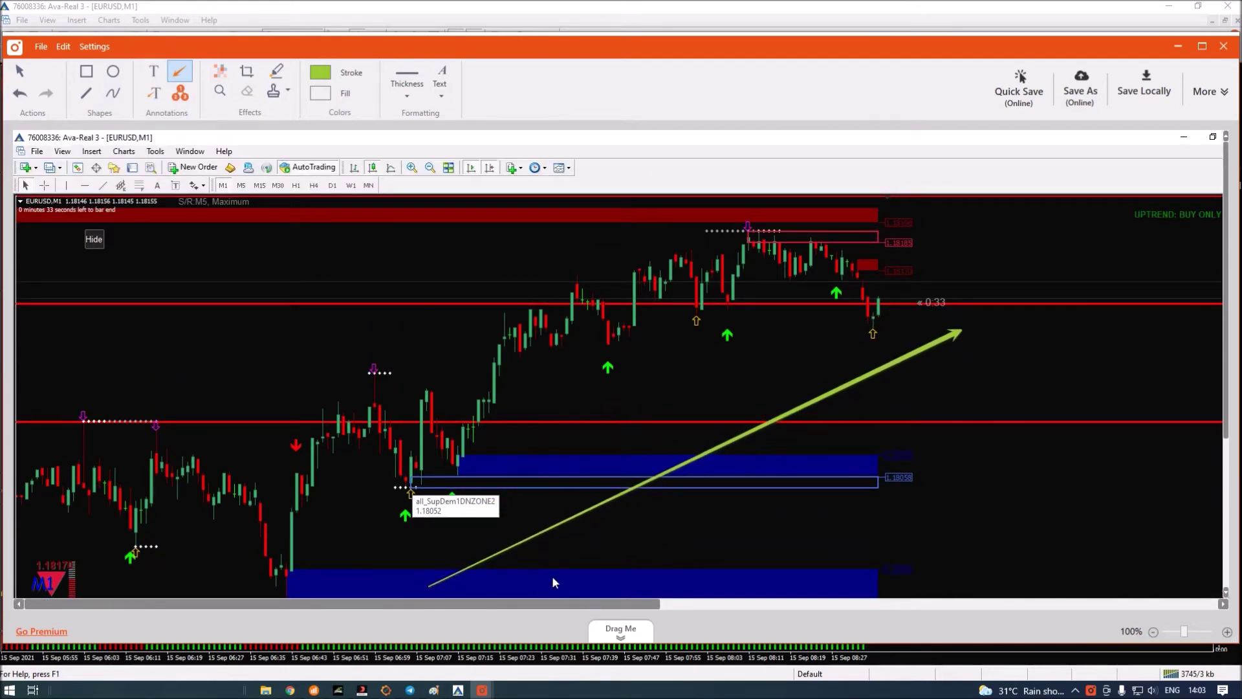
Add green arrows to the lower support marker, earlier low, recent peak and latest dip.
mouse_move(554, 582)
left_mouse_down()
mouse_move(421, 522)
mouse_move(418, 501)
left_mouse_up()
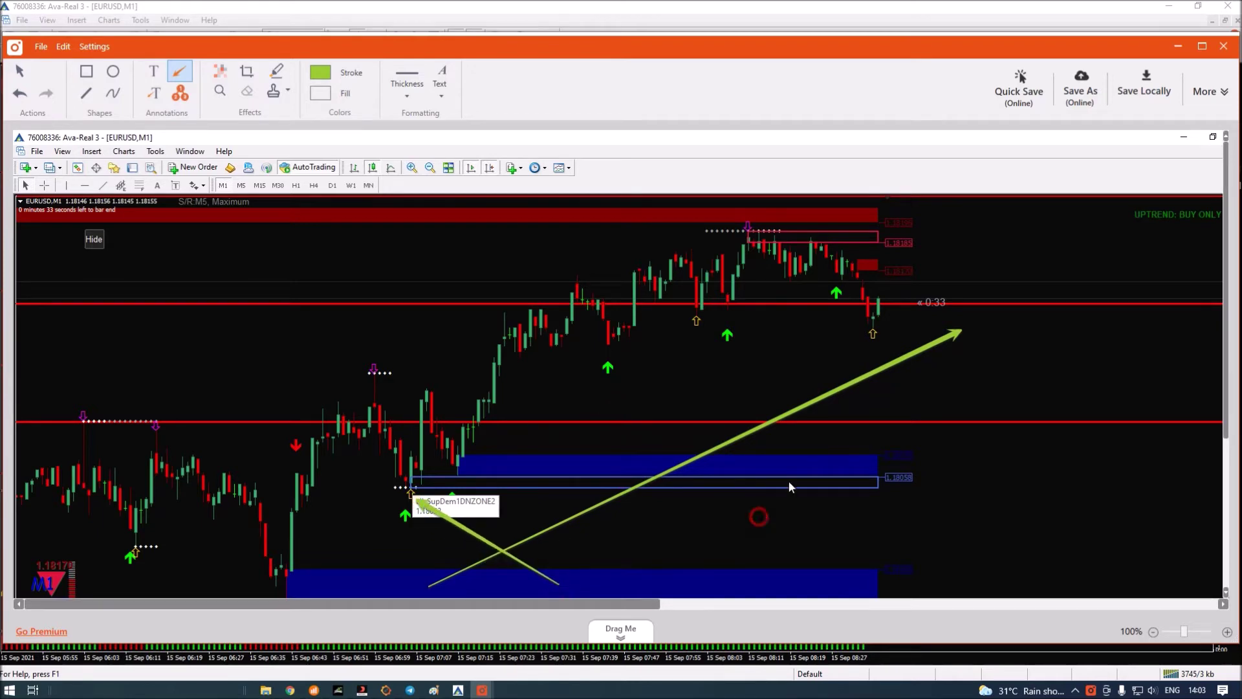
left_click_drag(879, 438, 710, 325)
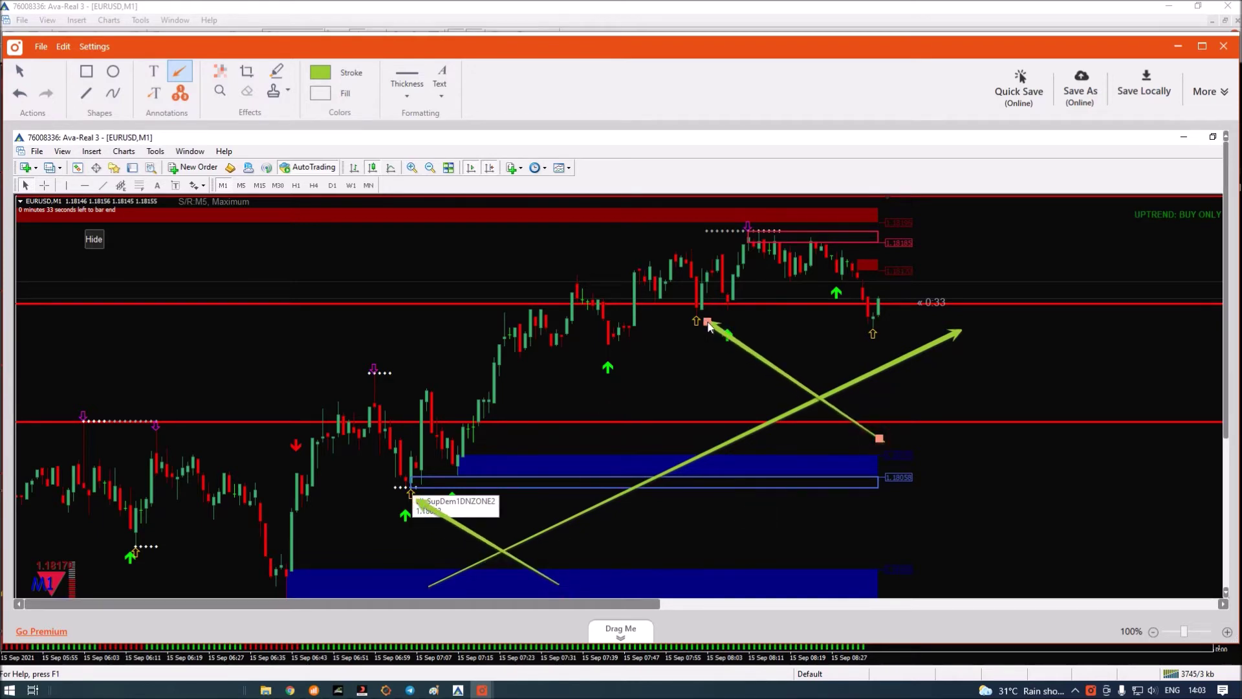
left_click(682, 392)
mouse_move(754, 277)
left_mouse_down()
mouse_move(767, 233)
mouse_move(860, 279)
mouse_move(866, 296)
left_mouse_up()
left_click(788, 260)
left_click(864, 342)
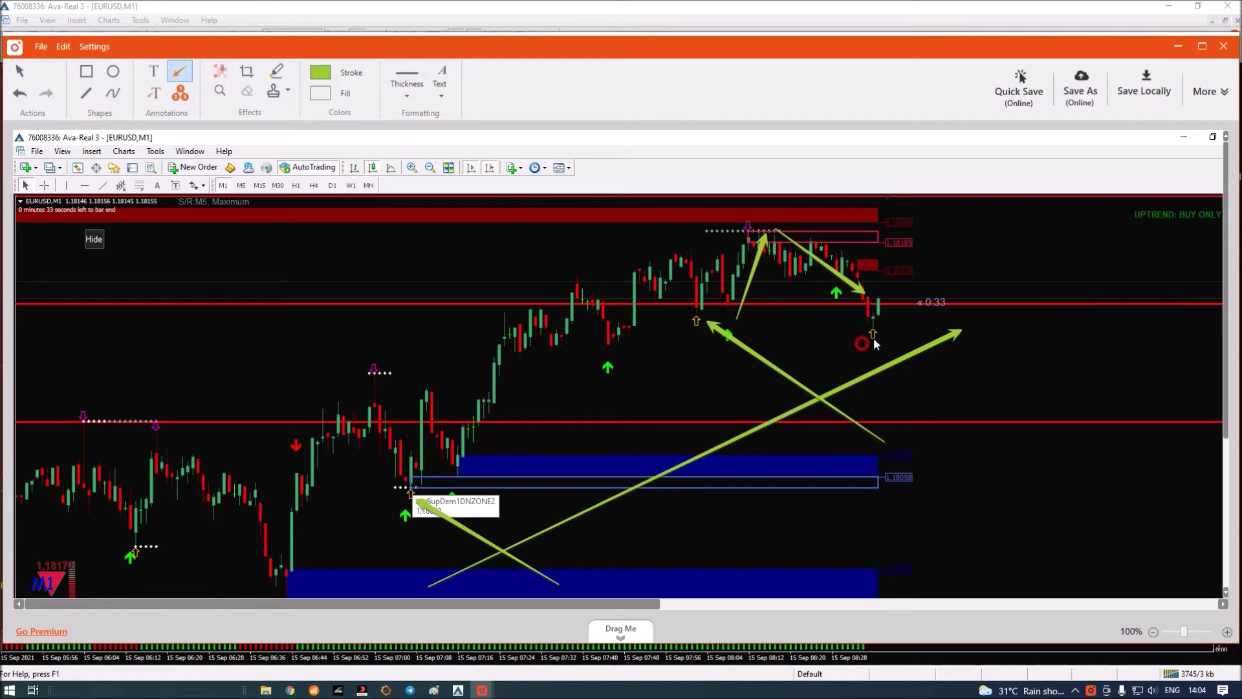
Circle the latest up marker with the Ellipse tool.
left_click(112, 71)
left_click_drag(858, 318, 885, 348)
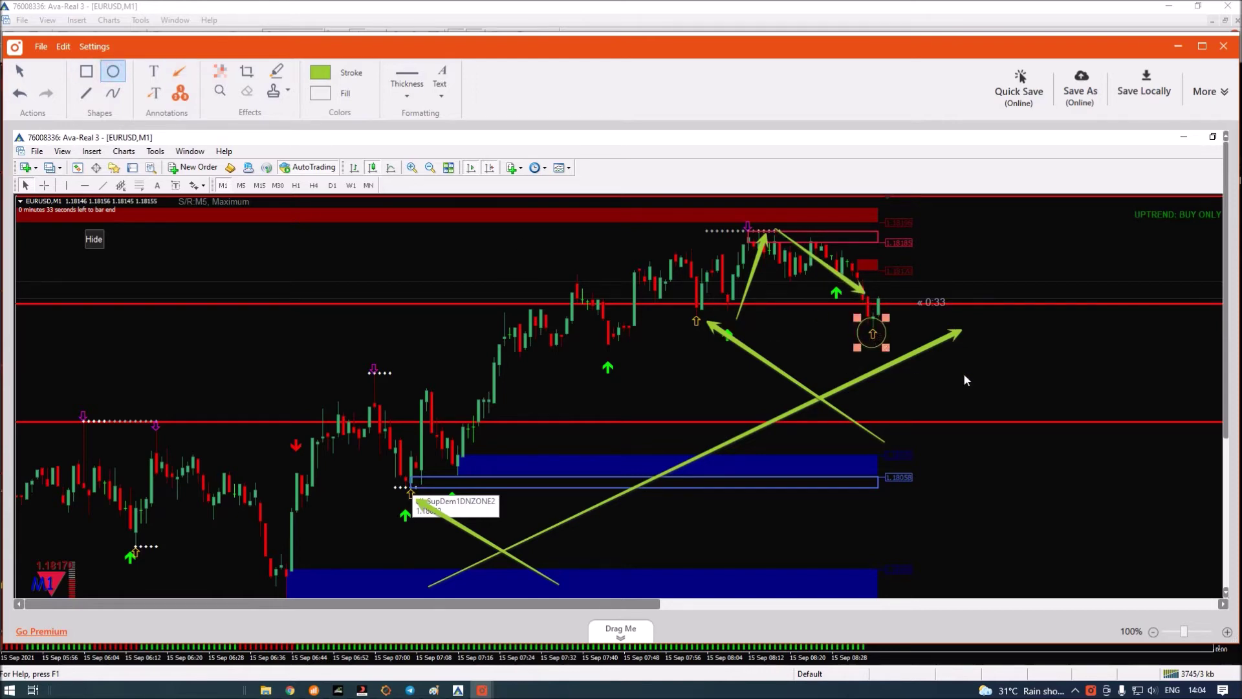
left_click(1010, 383)
Draw a horizontal line linking the two lows with the Line tool.
left_click(86, 92)
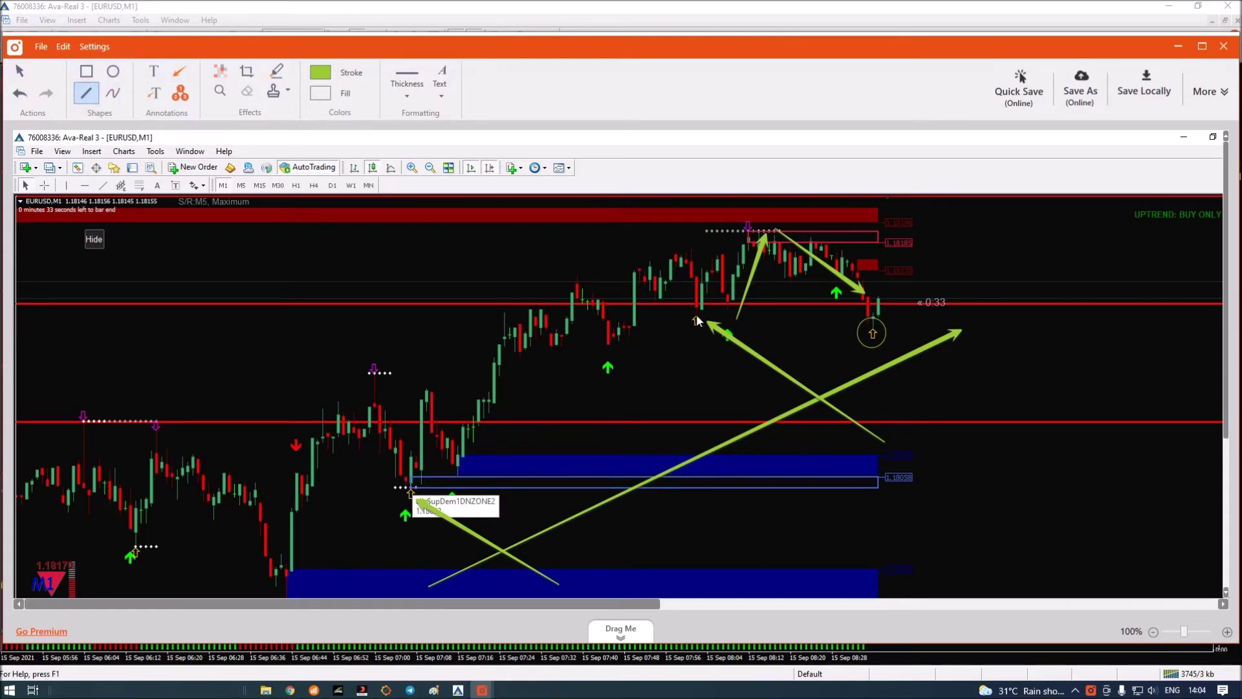
left_click_drag(696, 316, 925, 315)
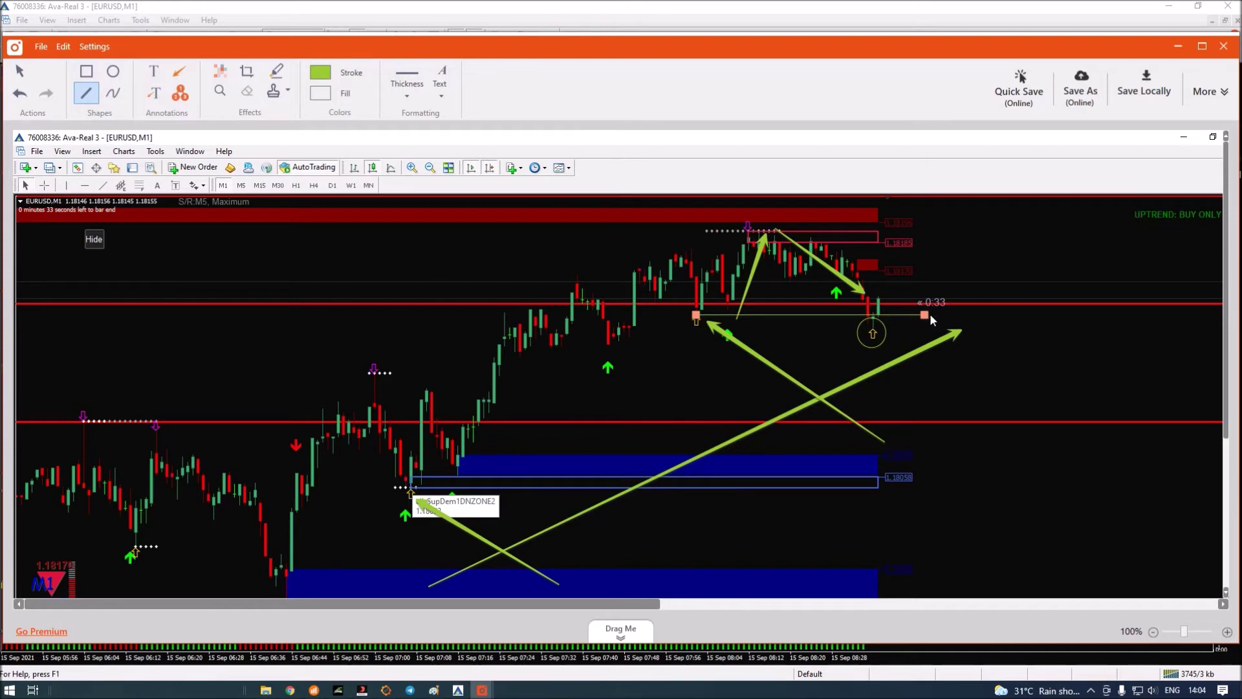
left_click(1009, 330)
left_click(458, 690)
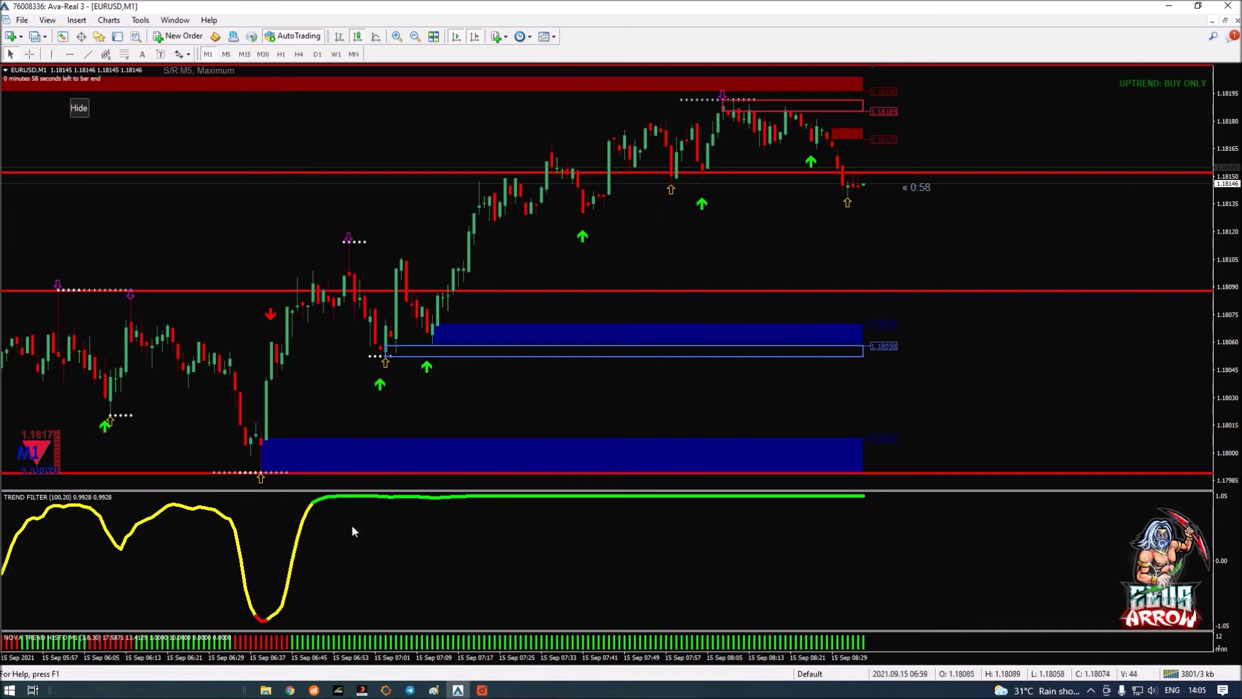
Bring IQ Option forward and watch the $3.20 EUR/USD trade close at +$2.56.
left_click(314, 690)
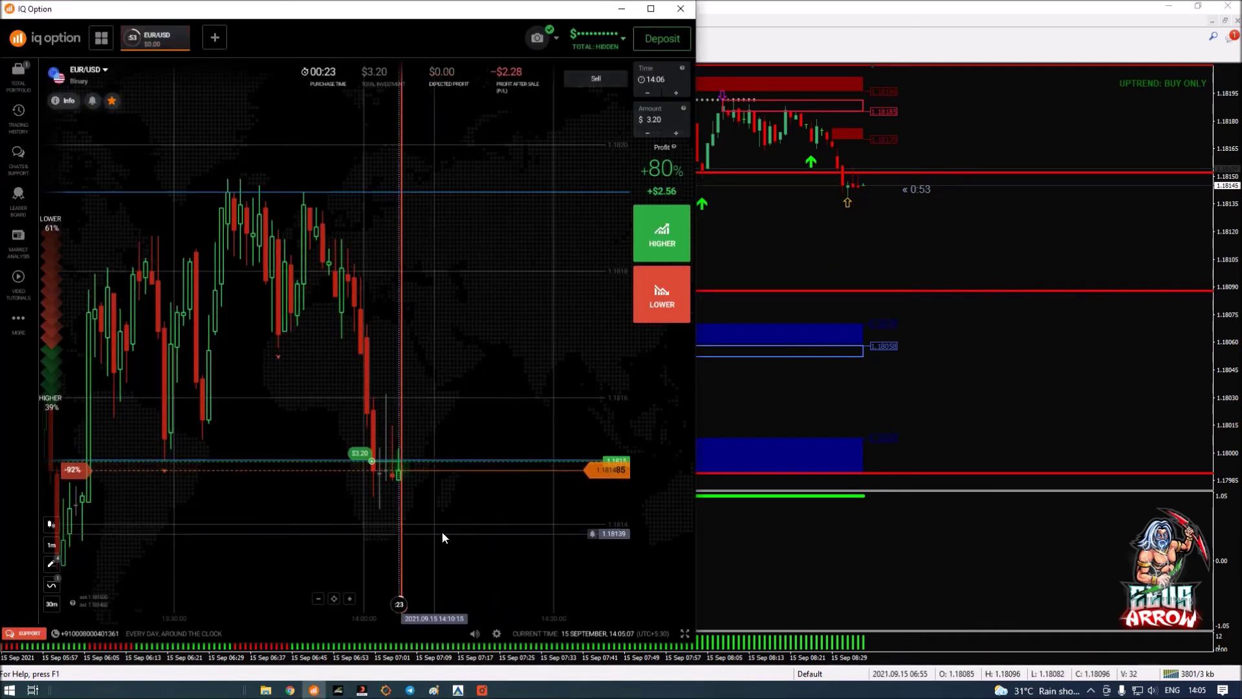
scroll(442, 537, "up", 2)
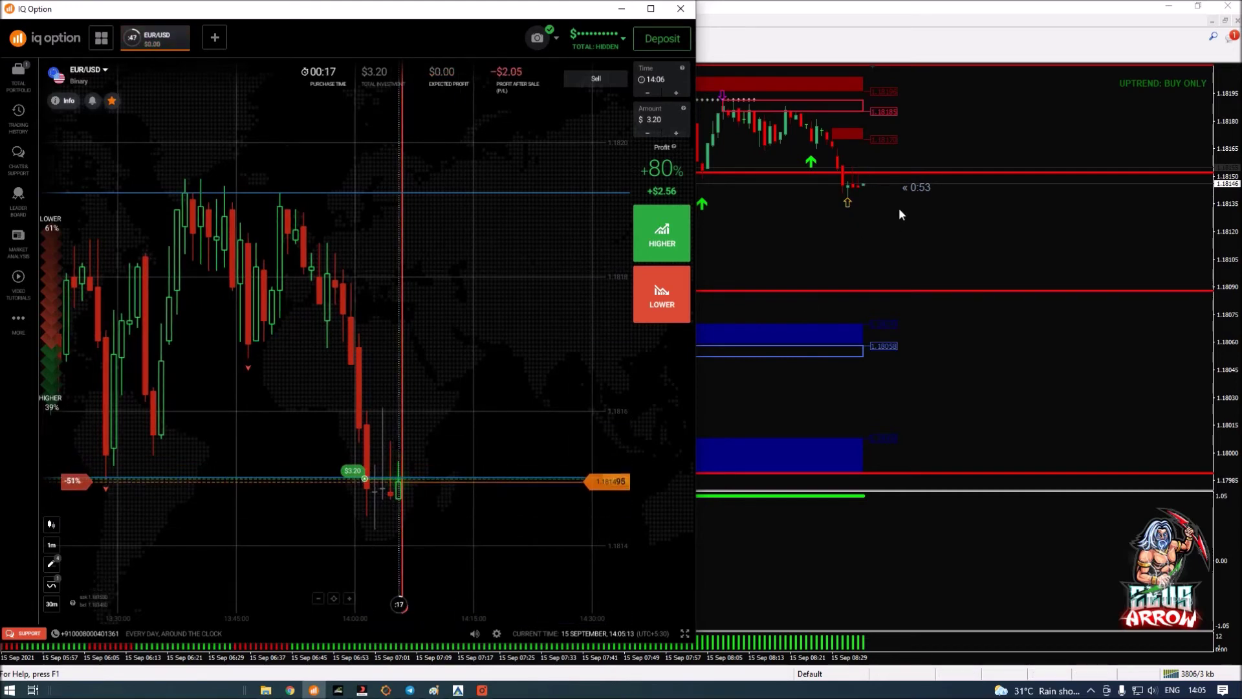
scroll(436, 496, "down", 1)
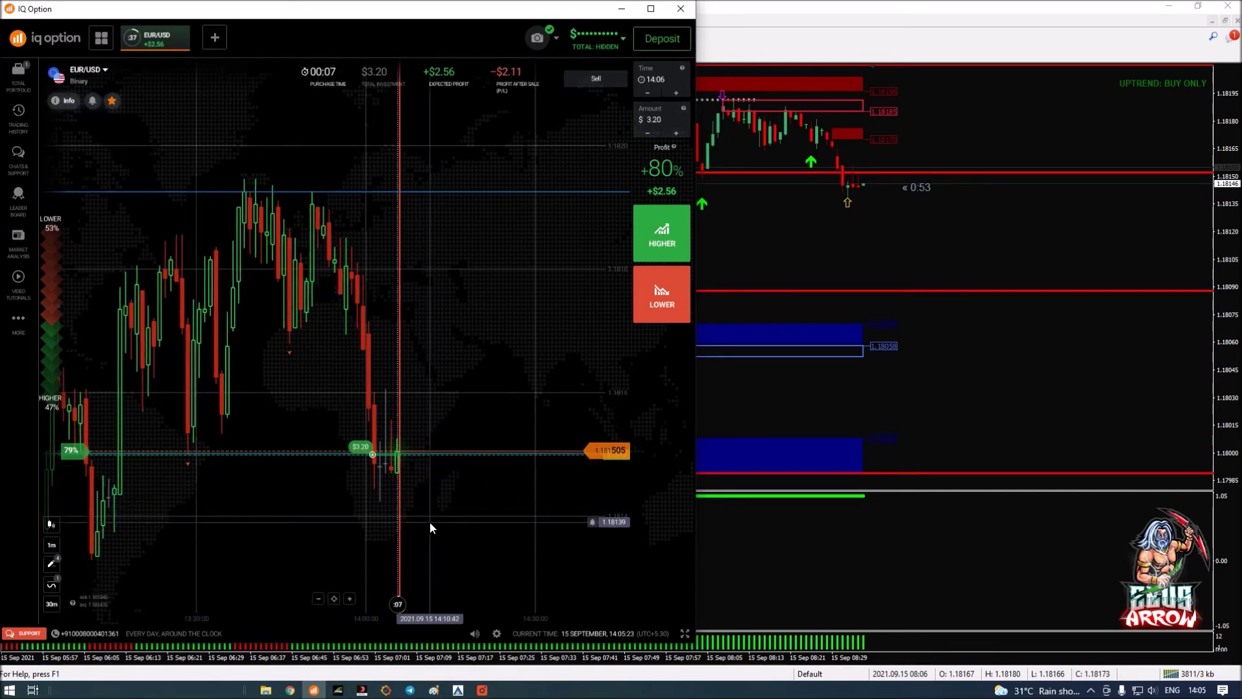
scroll(430, 522, "up", 3)
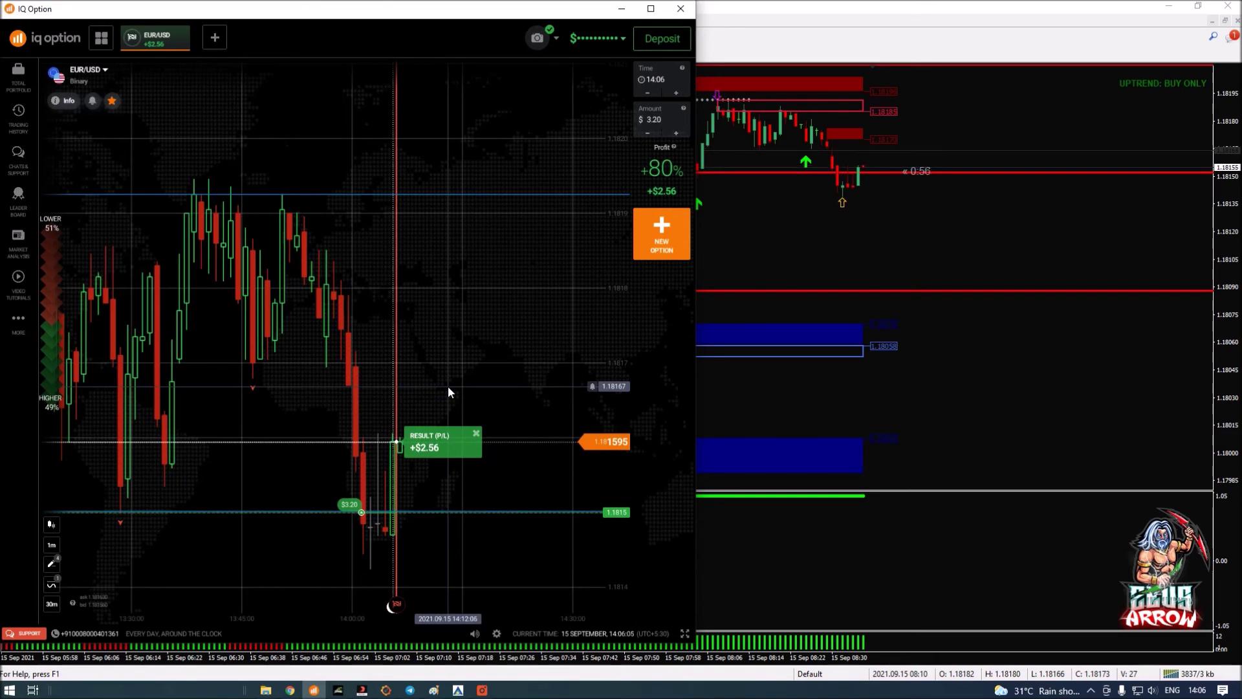
Reopen the annotated TinyTake screenshot, then check the IQ Option trade result.
left_click(482, 690)
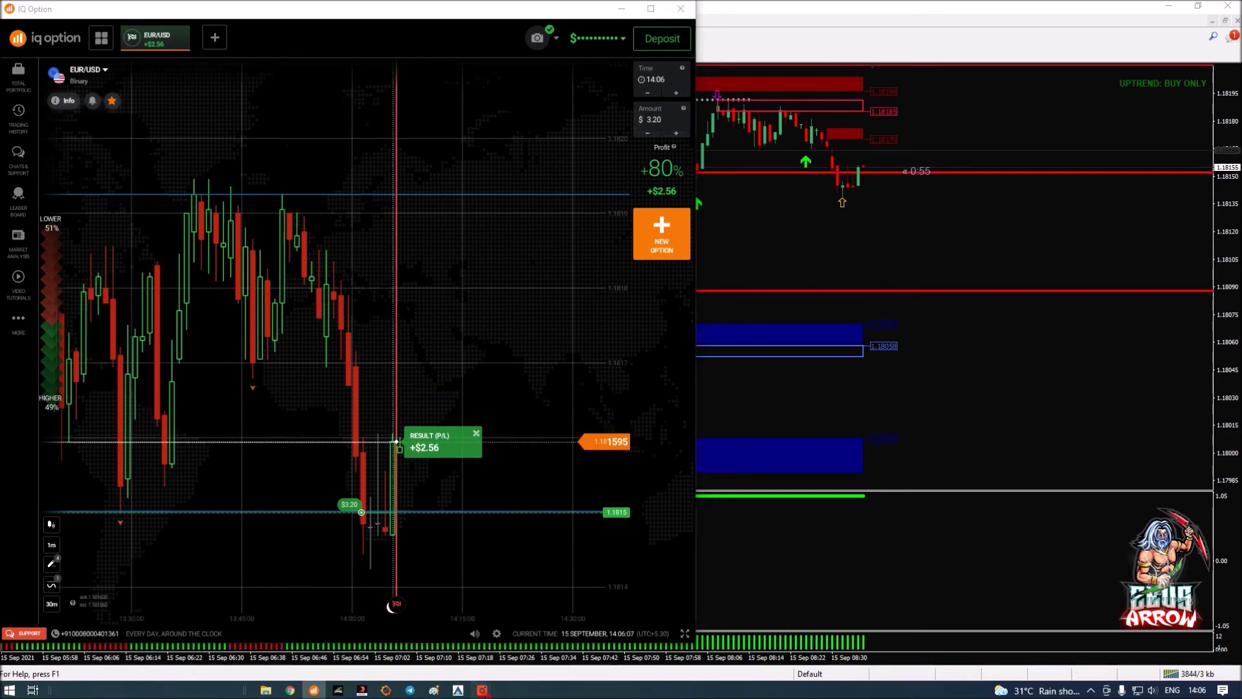
left_click(521, 618)
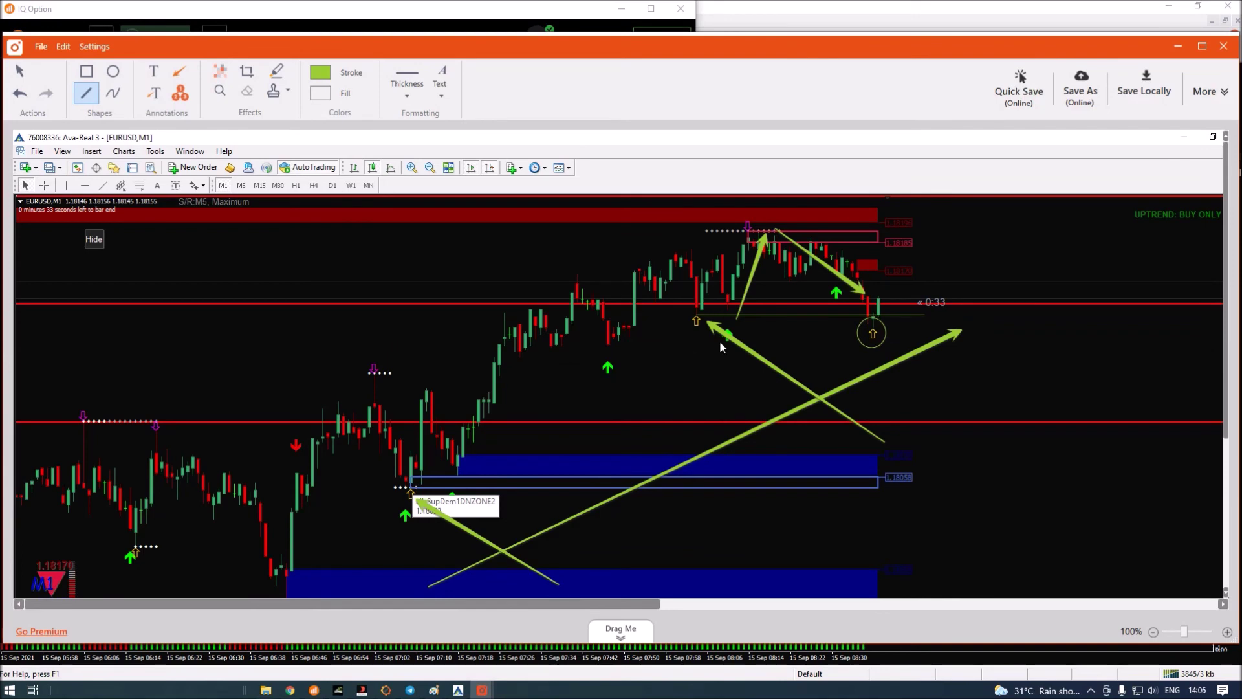
left_click(314, 690)
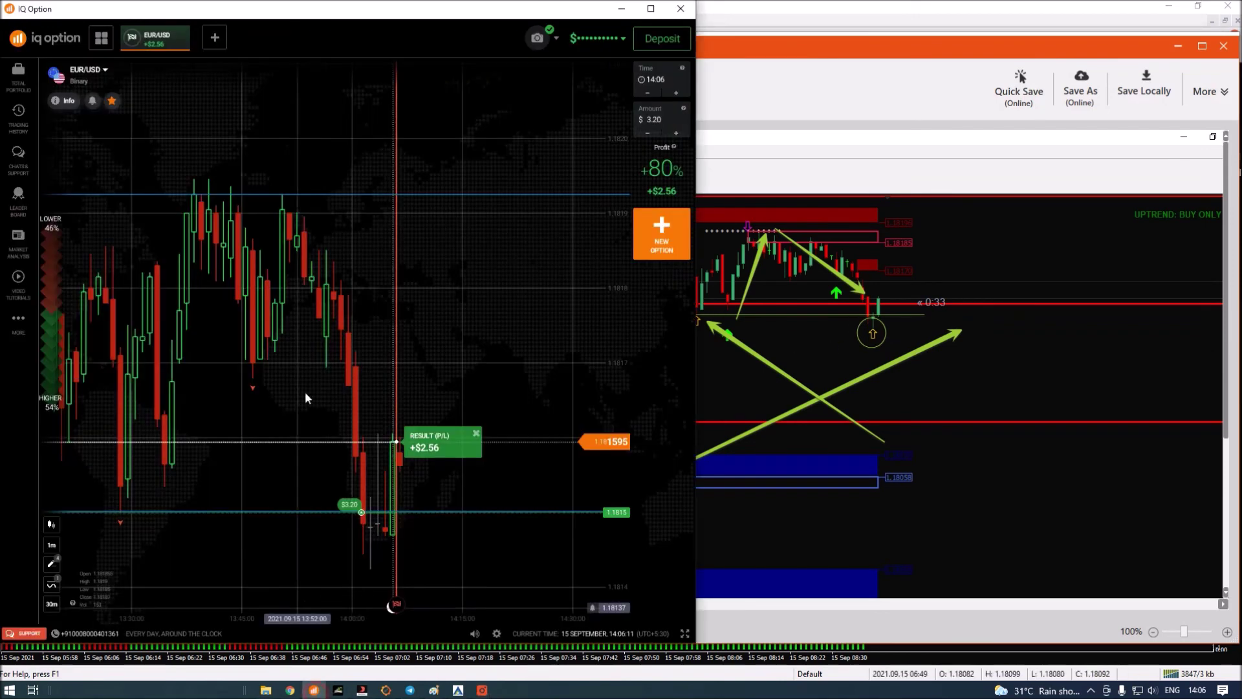
scroll(313, 414, "down", 5)
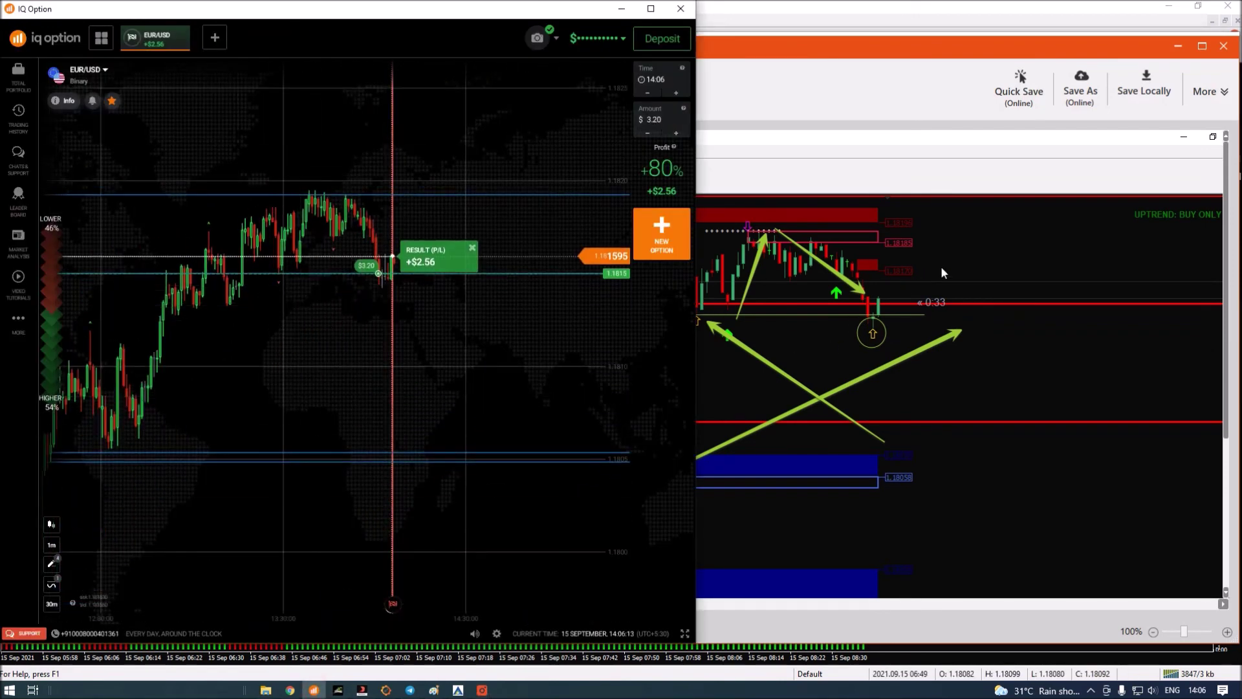
Return to the annotated MT4 screenshot with its green arrows and circle.
left_click(511, 621)
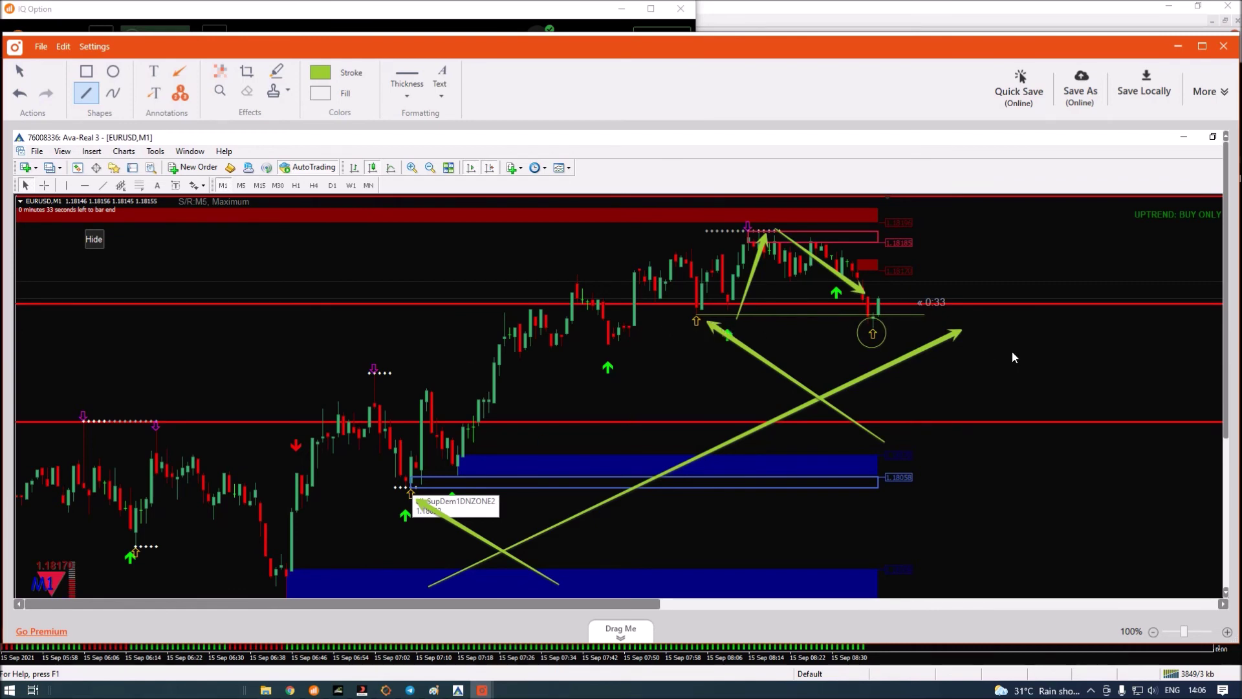
scroll(989, 404, "down", 3)
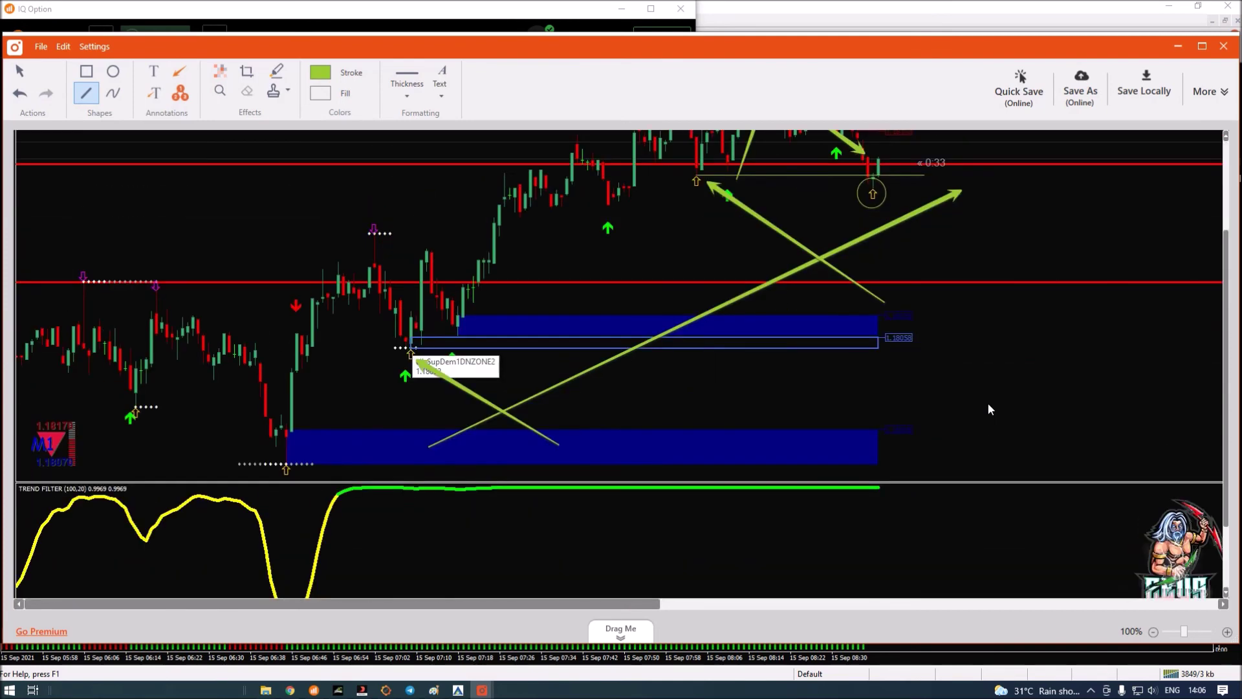
scroll(989, 405, "up", 3)
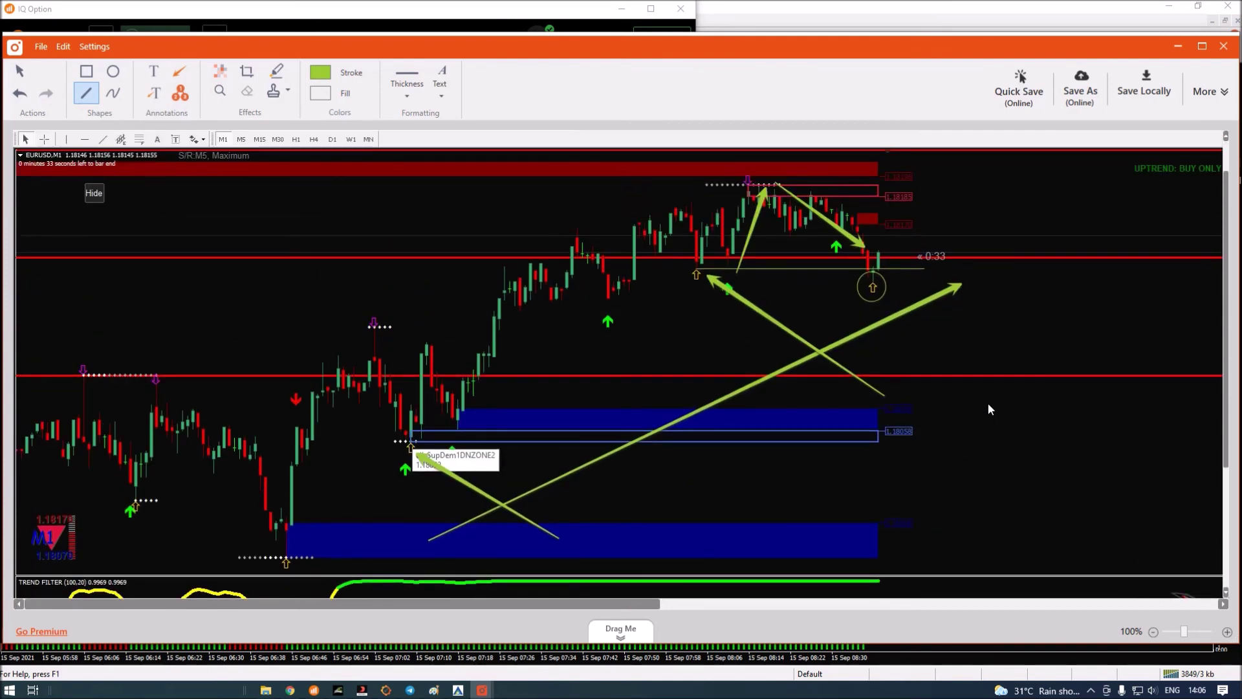